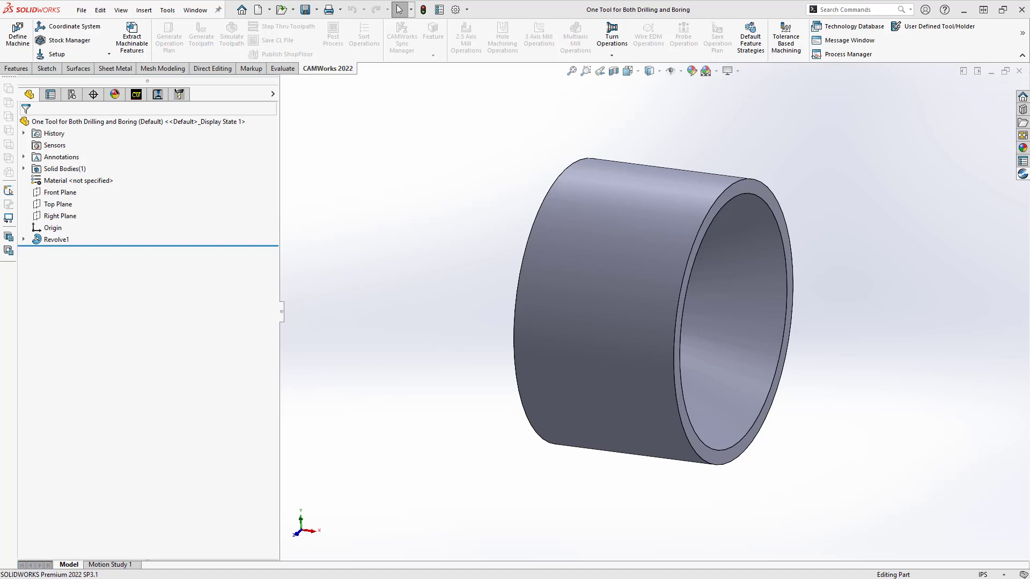
- Browse the Technology Database's Turn Tooling square inserts, inspecting the SNMG 432 Dual Purpose insert
click(853, 28)
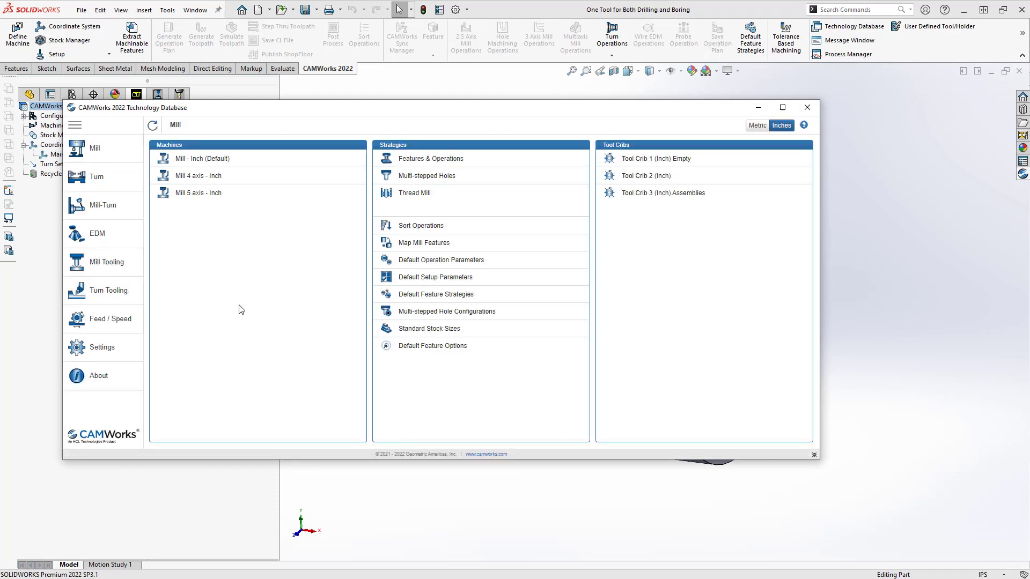
click(109, 294)
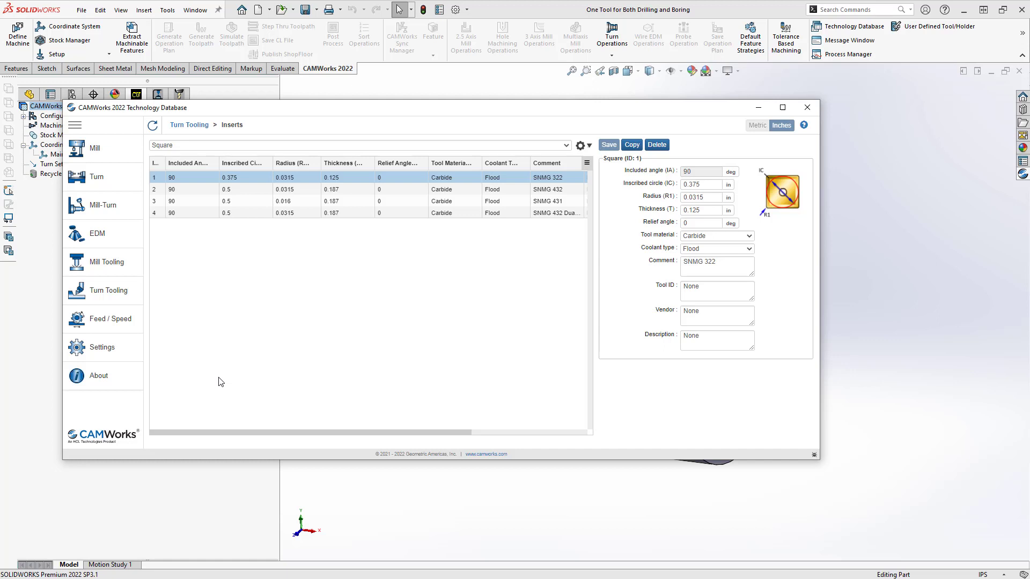
click(161, 215)
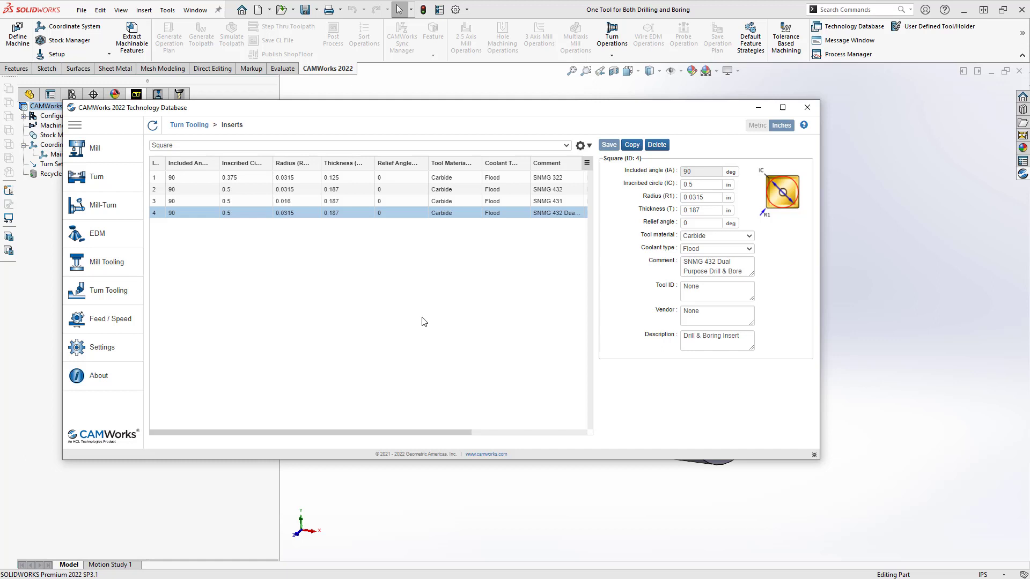
- Review the boring bar holders, then bring up the Turn page of machines, strategies and tool cribs
click(91, 294)
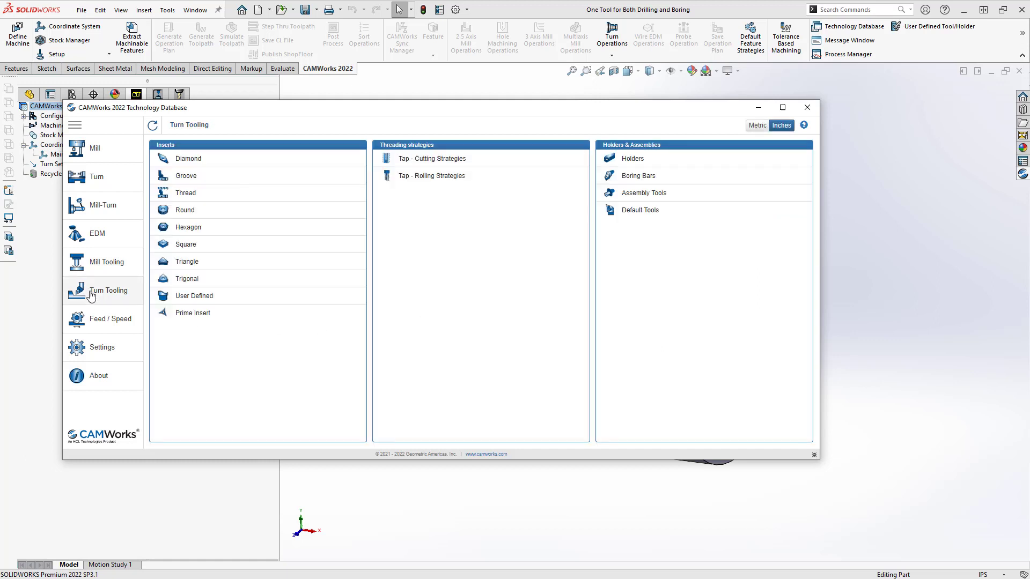
click(651, 177)
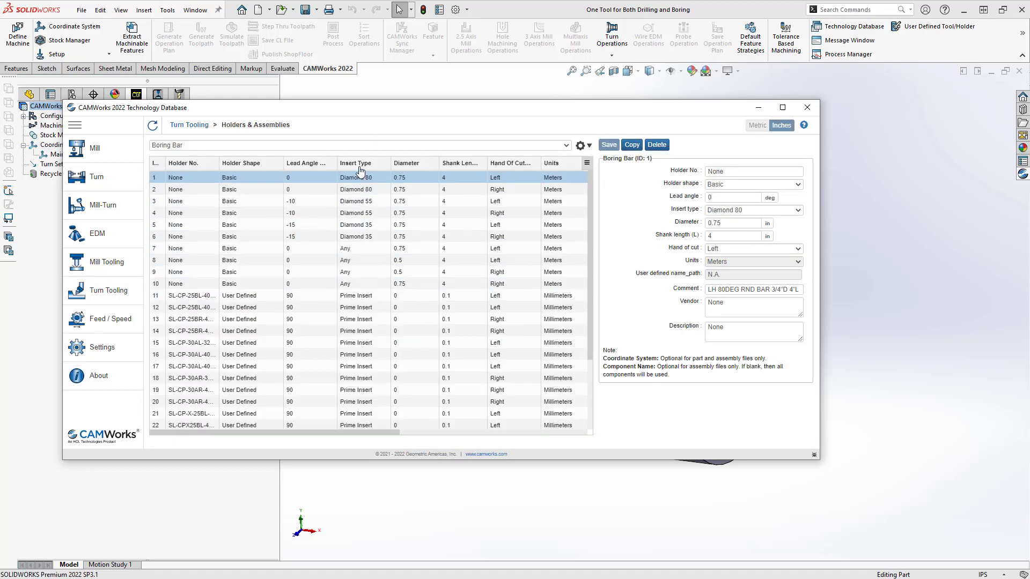
click(117, 296)
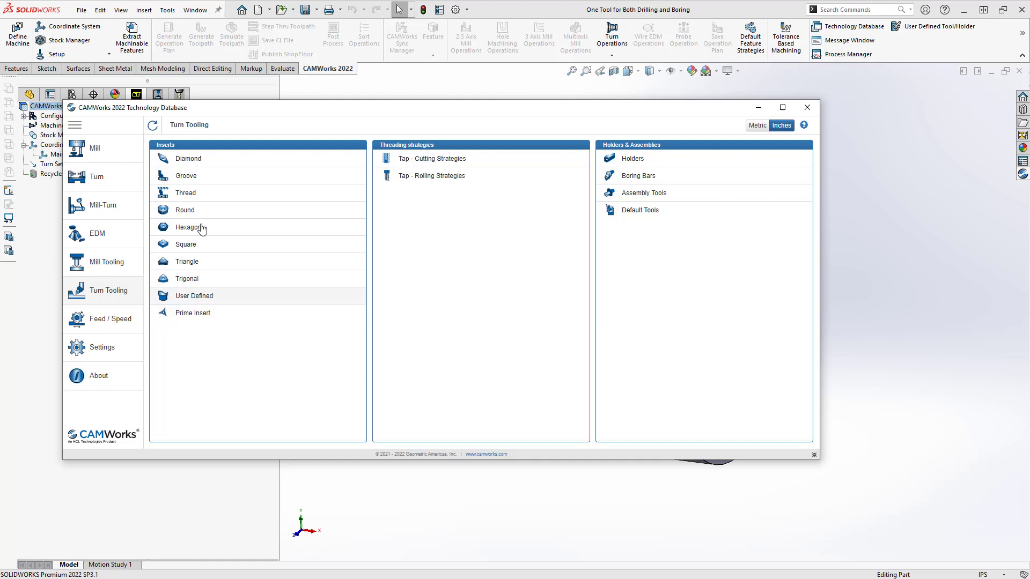
click(90, 178)
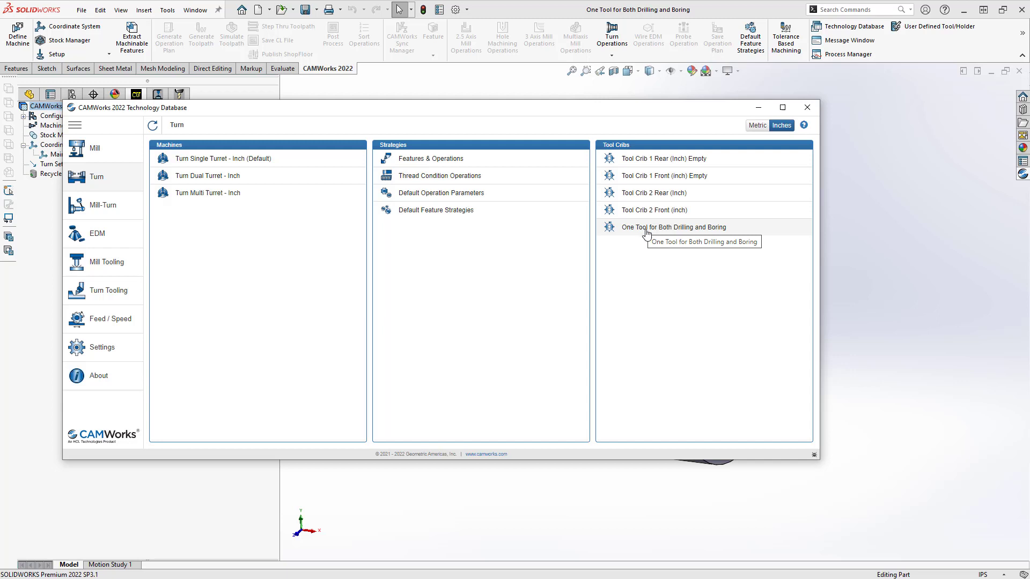
- Inspect the One Tool for Both Drilling and Boring crib's Insert-Holder and Drill rows, then close the database
click(646, 229)
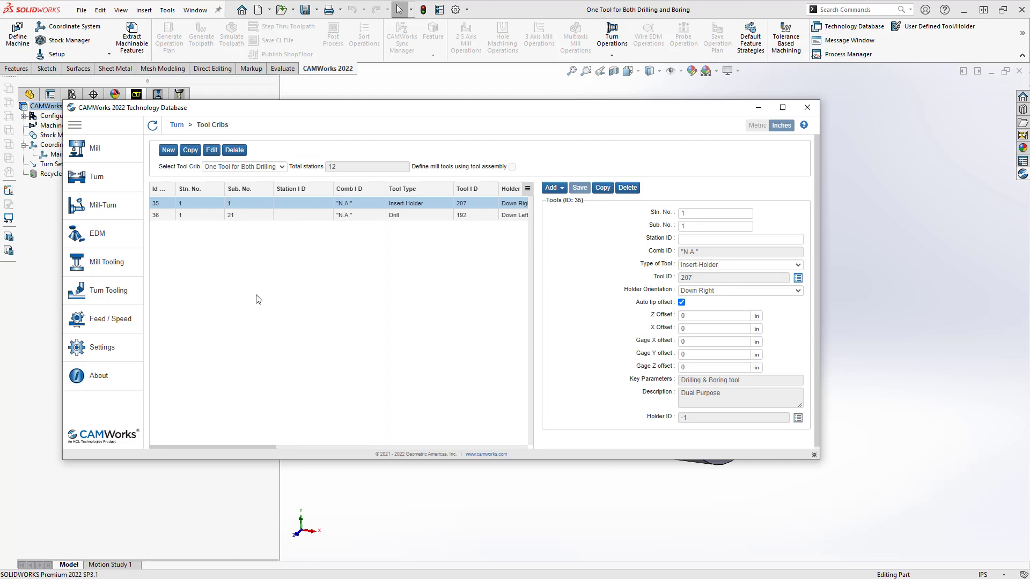
click(406, 217)
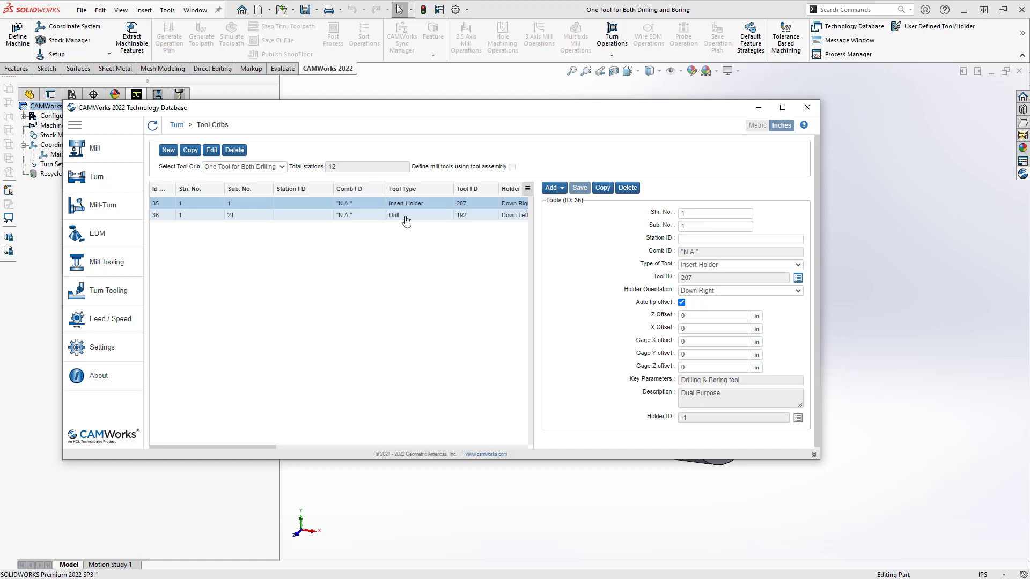
click(187, 215)
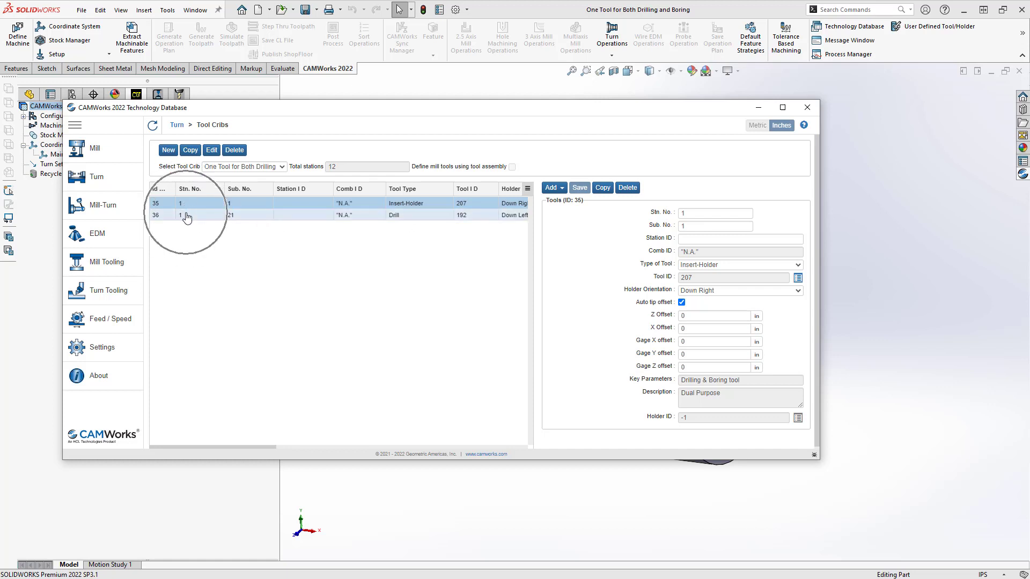
click(240, 206)
click(240, 206)
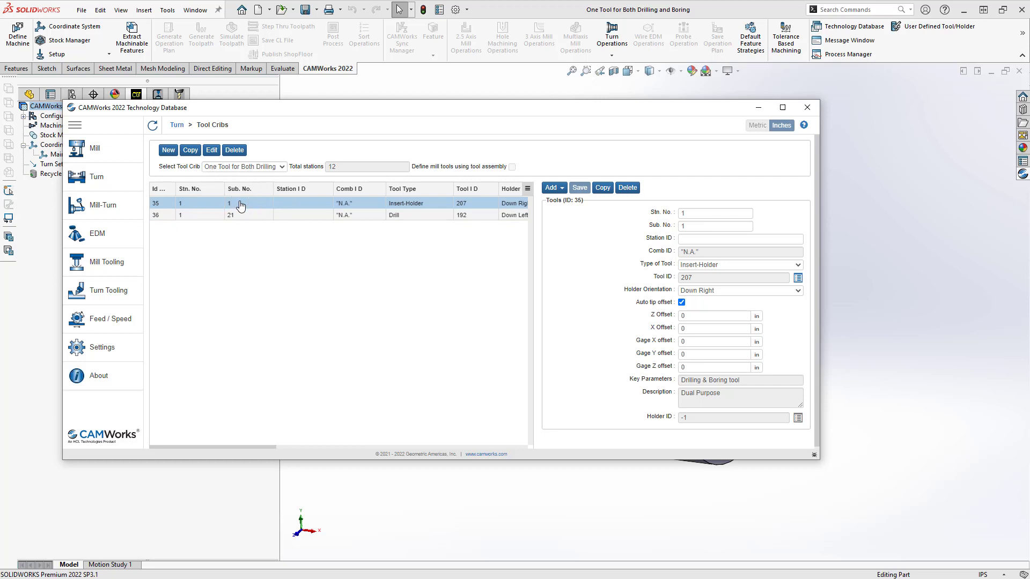
click(240, 206)
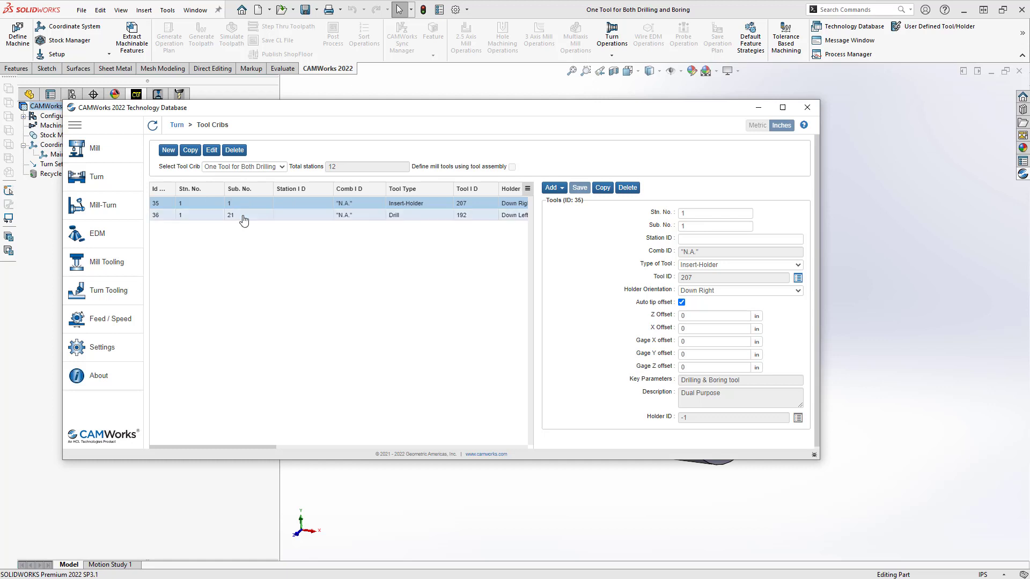
click(244, 219)
click(244, 219)
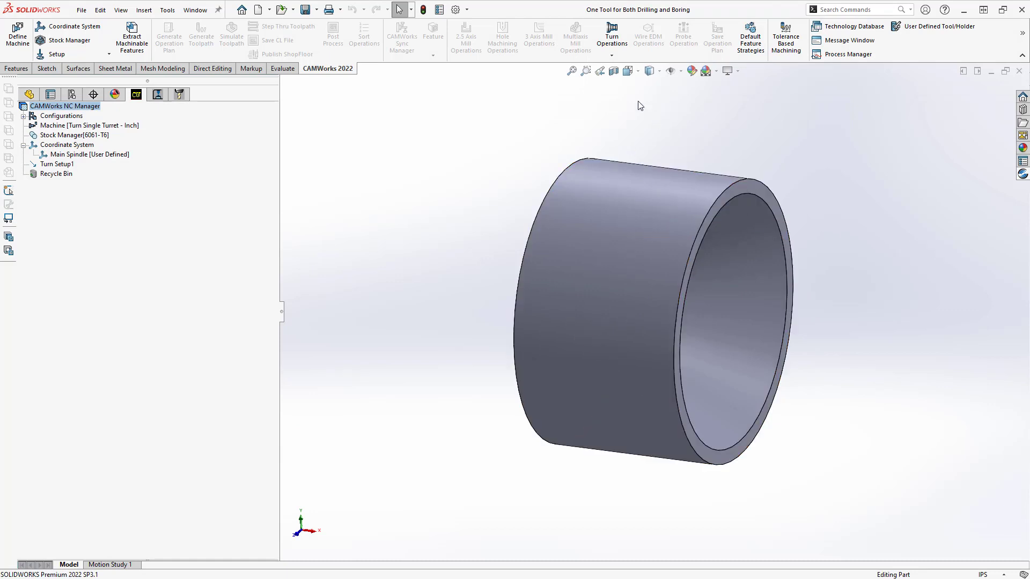
- Preview the tube sectioned on the front plane, then check that Machine uses the One Tool for Both Drilling and Boring crib, leaving settings unchanged
click(613, 72)
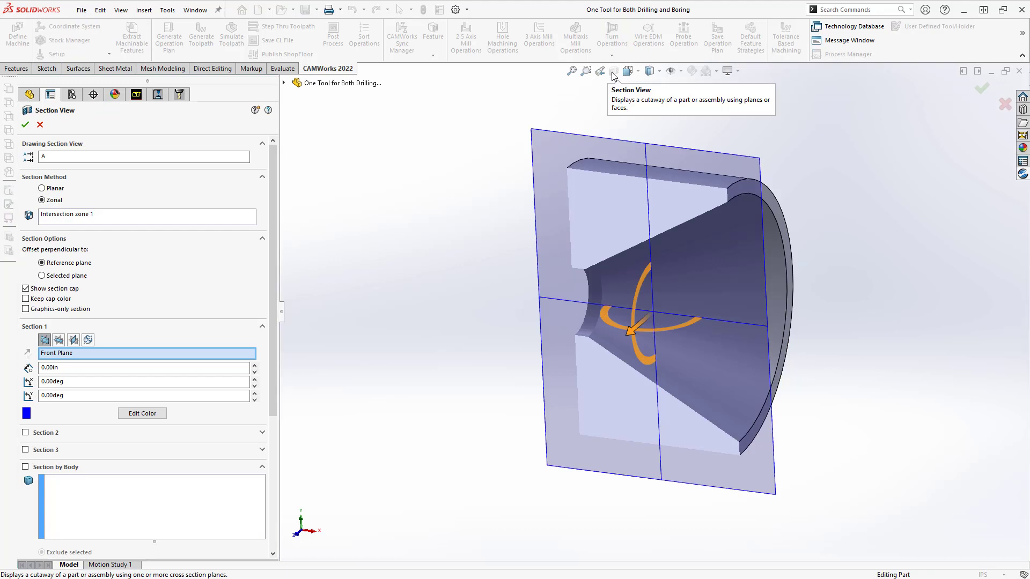
click(41, 125)
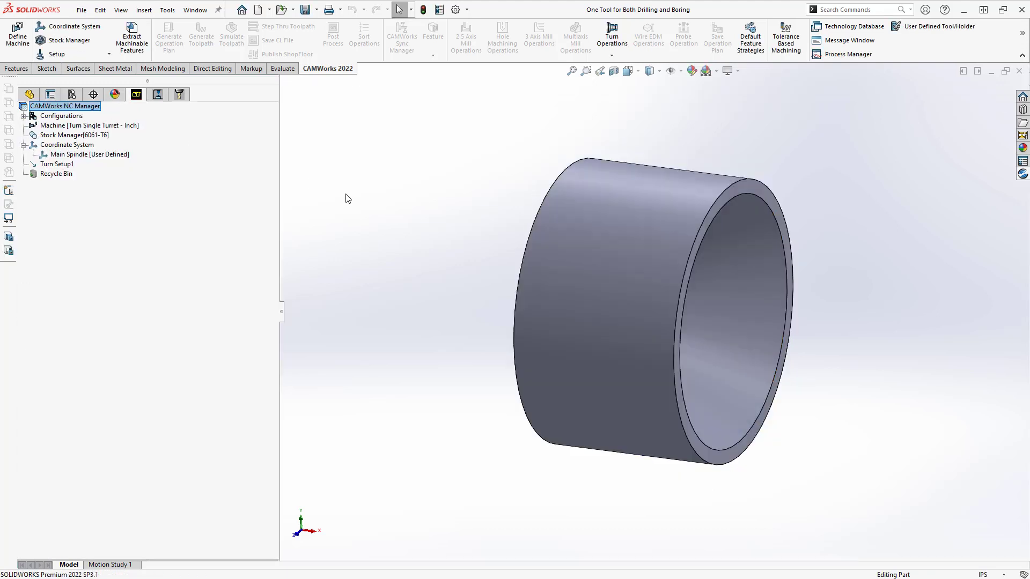
click(72, 126)
double_click(71, 127)
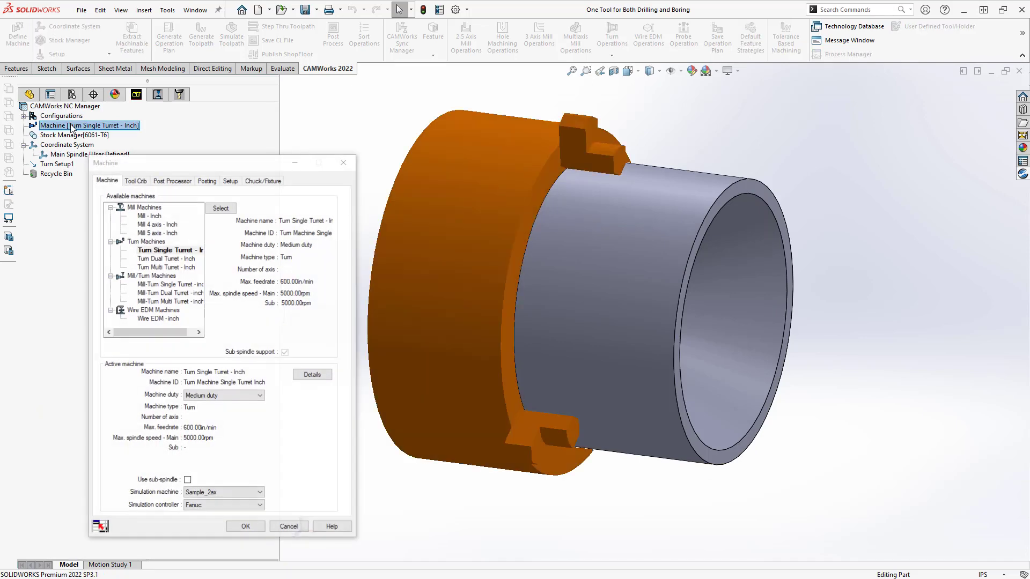
click(138, 181)
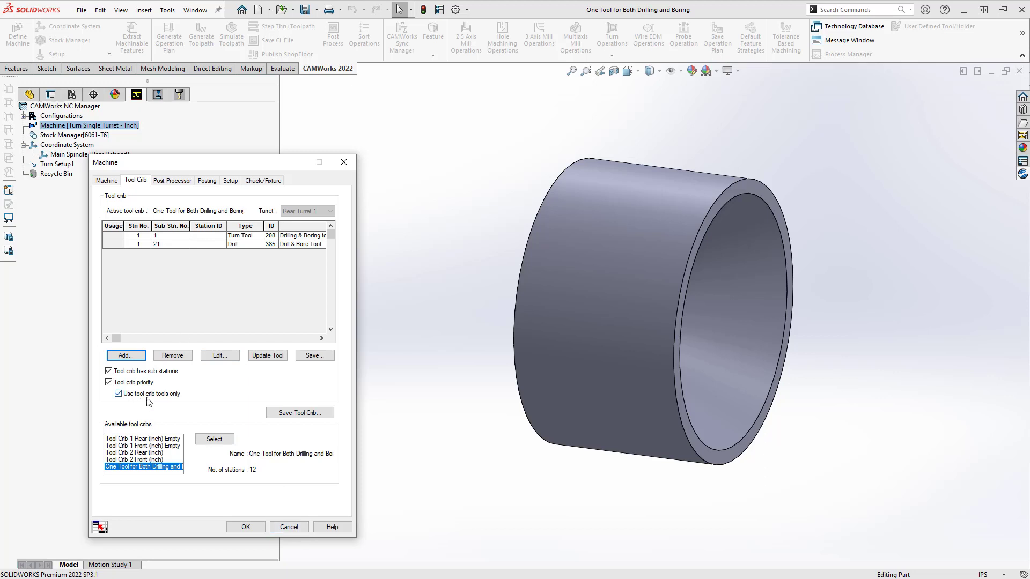
click(285, 527)
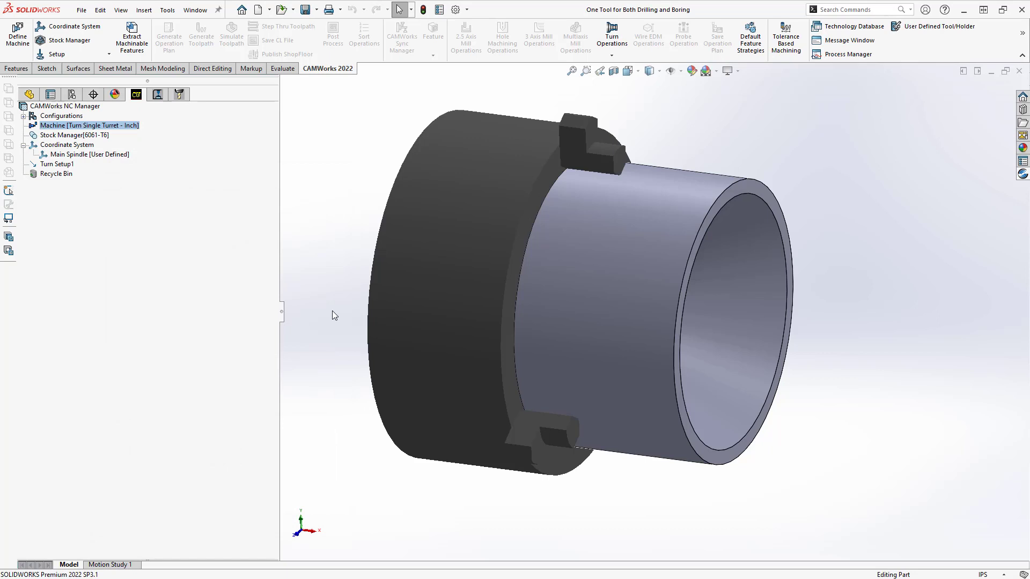
- Extract machinable features and delete Face Feature1, OD Feature1 and CutOff Feature1
click(134, 46)
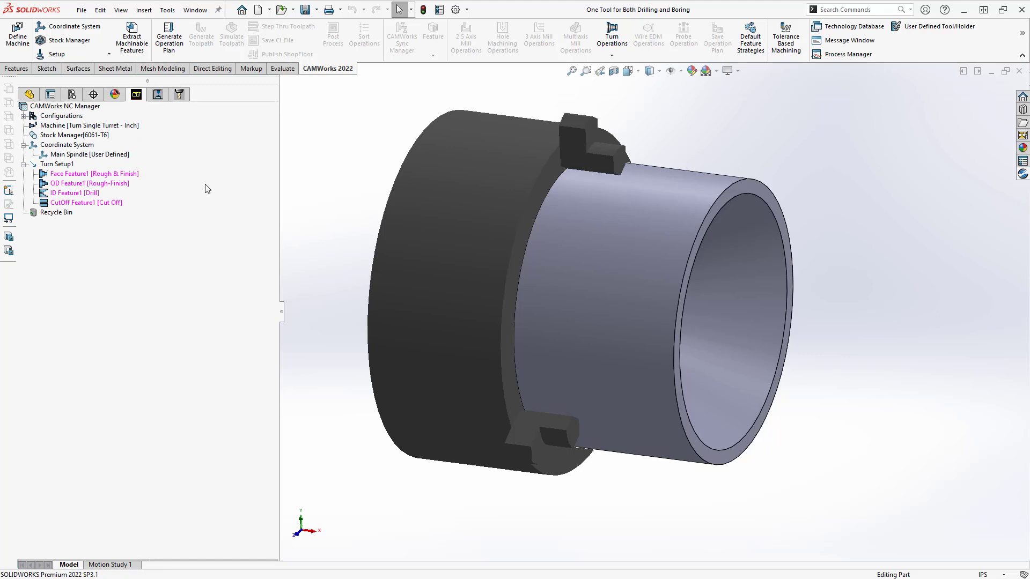
click(85, 175)
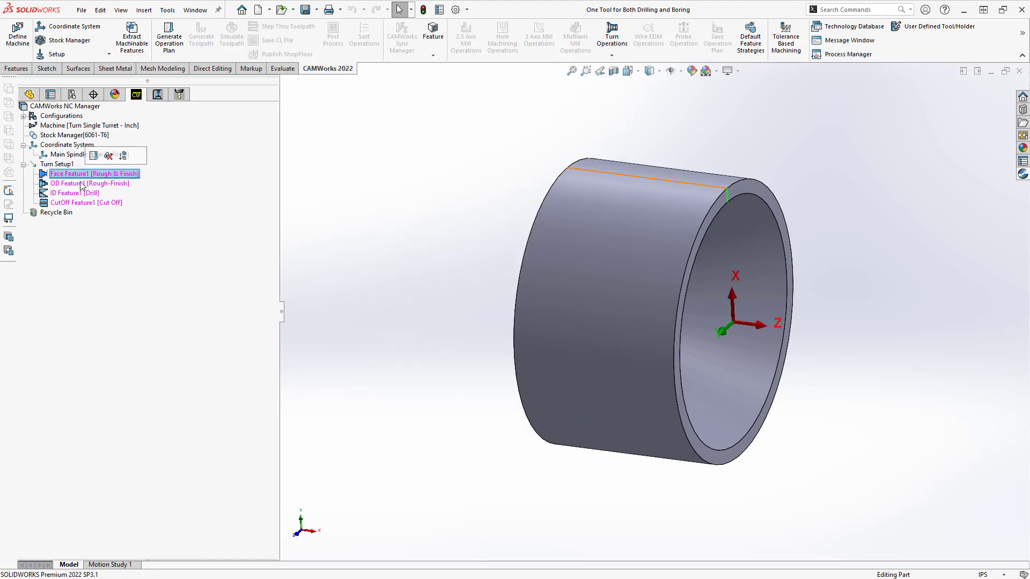
ctrl+click(81, 184)
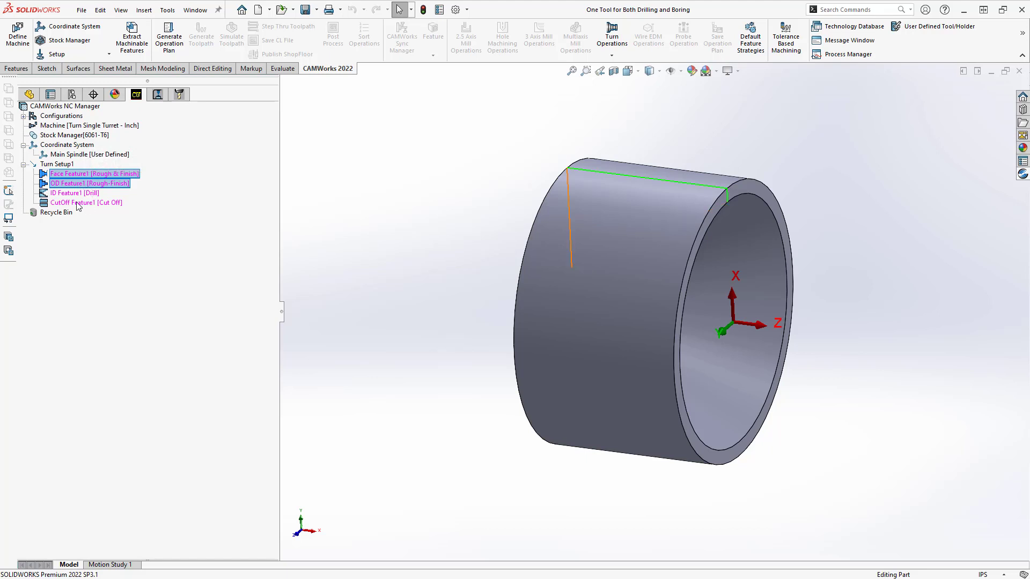
ctrl+click(78, 203)
key(Delete)
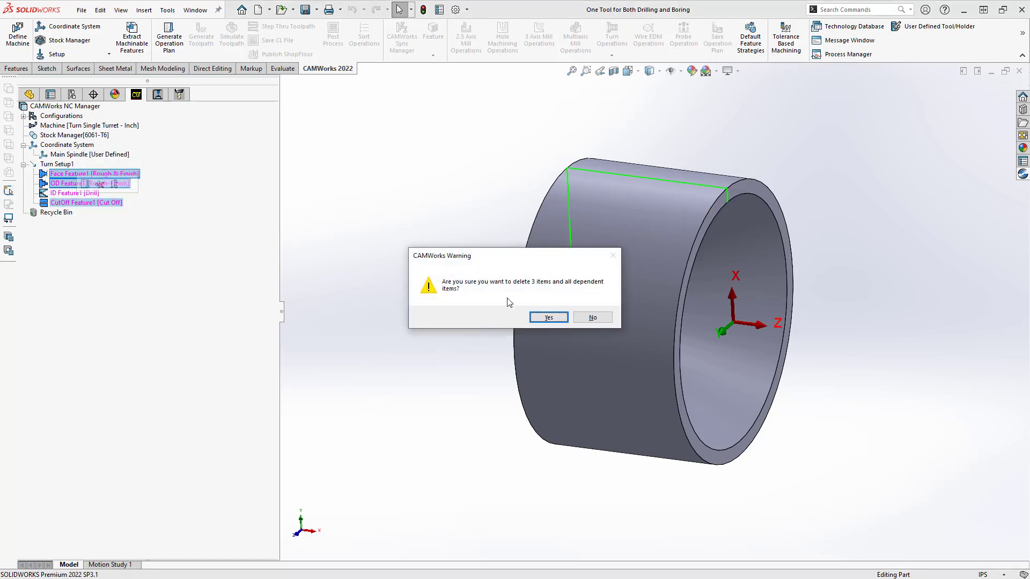
click(549, 320)
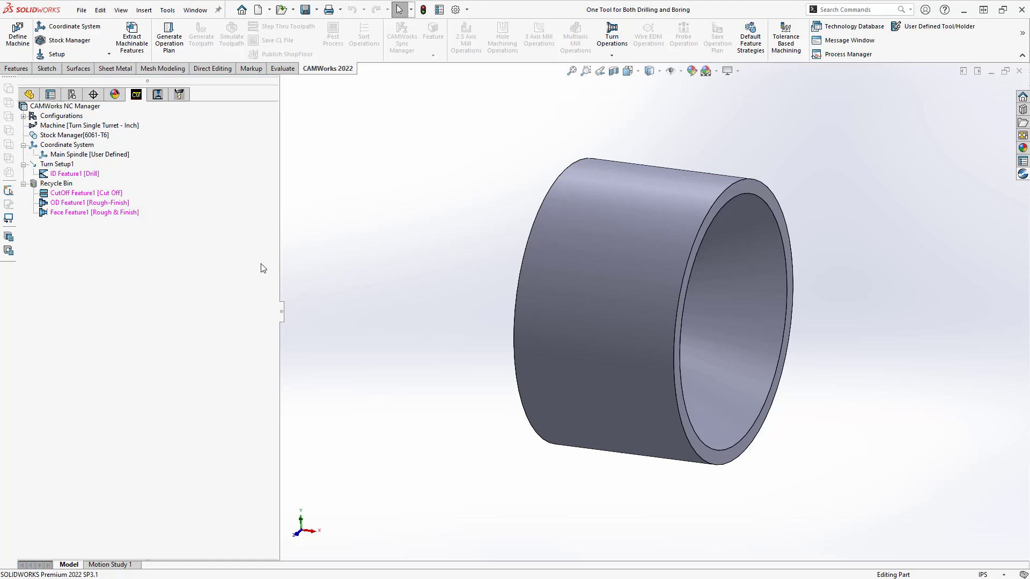
click(23, 183)
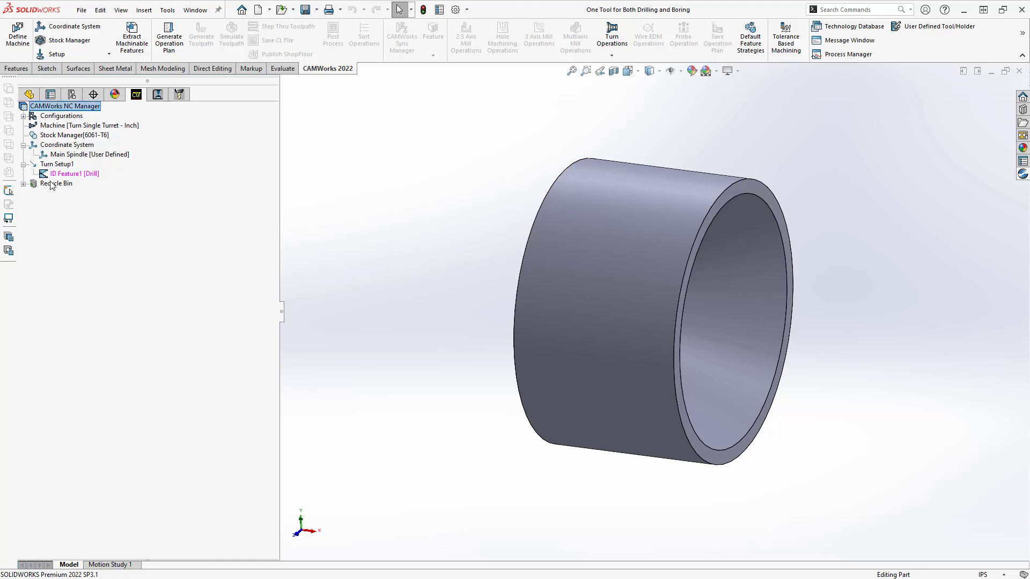
- Set ID Feature1's strategy to Rough-Finish and generate the operation plan, producing Drill1
right_click(60, 175)
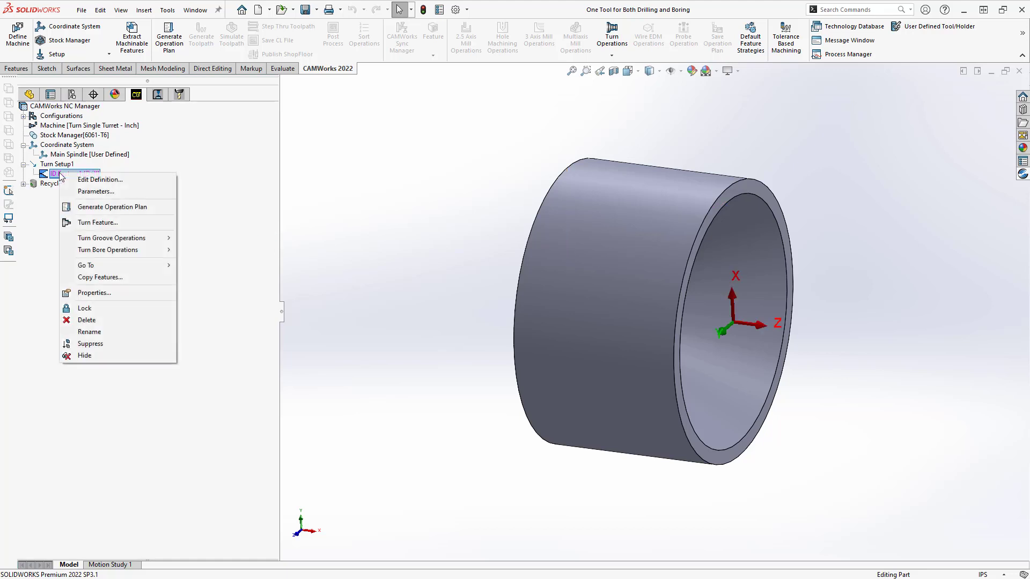
click(82, 192)
click(491, 323)
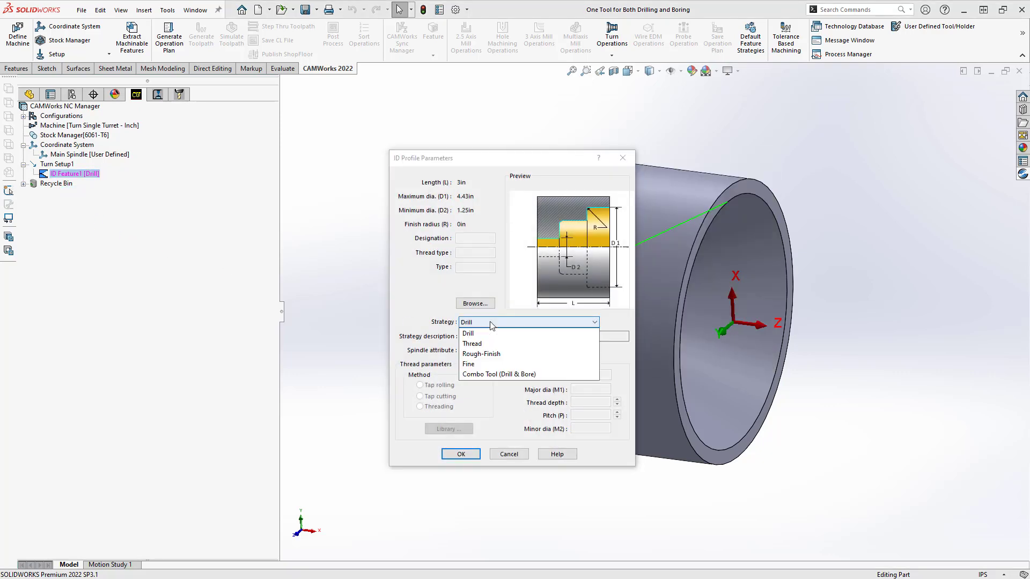
click(486, 354)
click(461, 454)
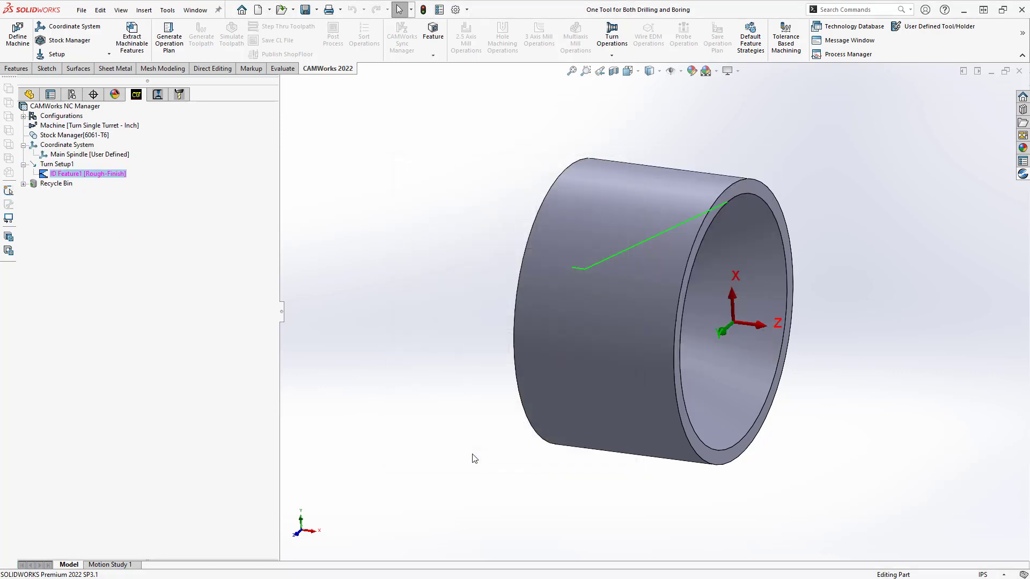
click(171, 38)
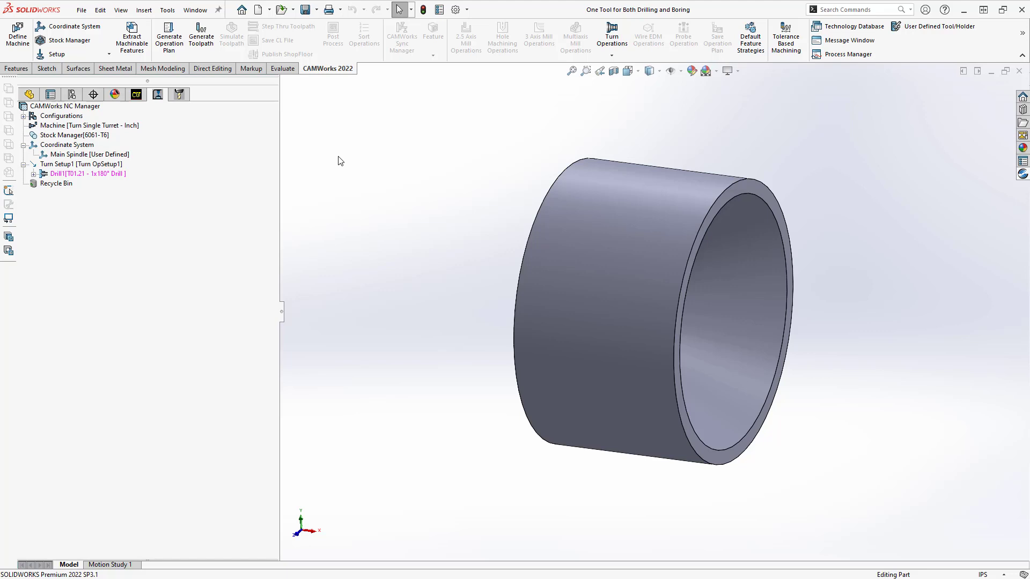
- Add a Bore Rough1 operation to ID Feature1 using the T01.01 0.03x90° Square combo tool
click(136, 94)
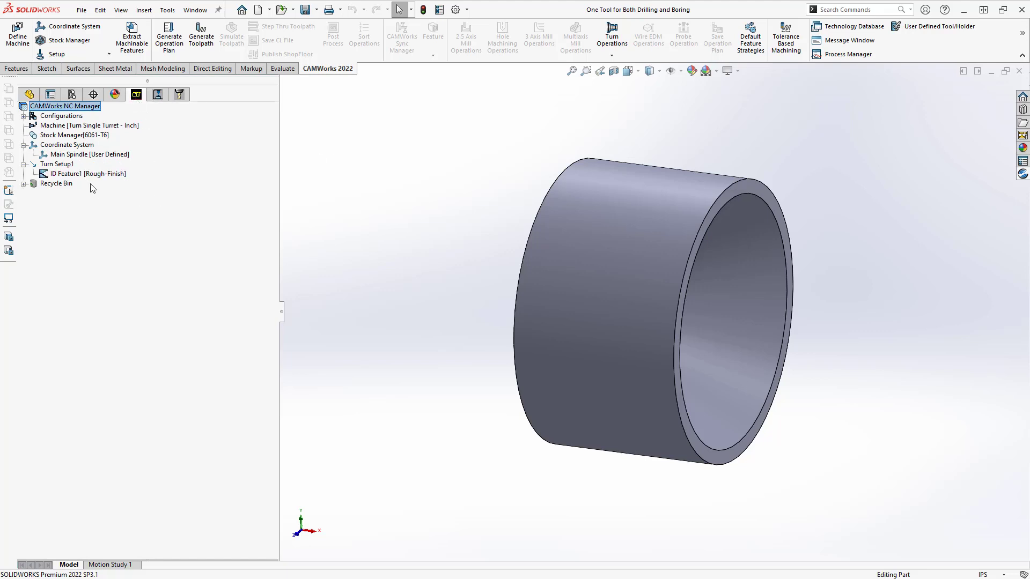
right_click(86, 175)
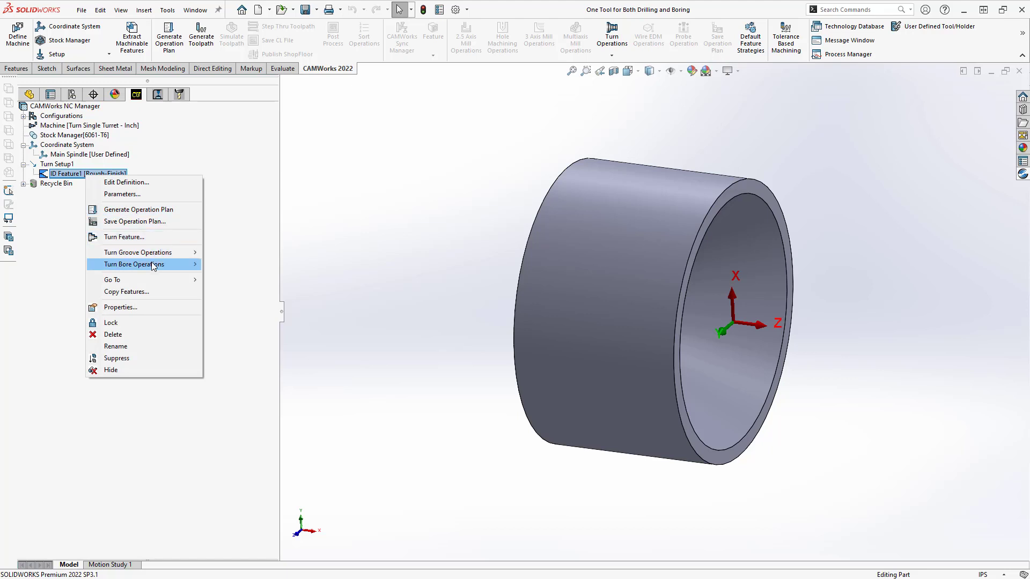
click(214, 265)
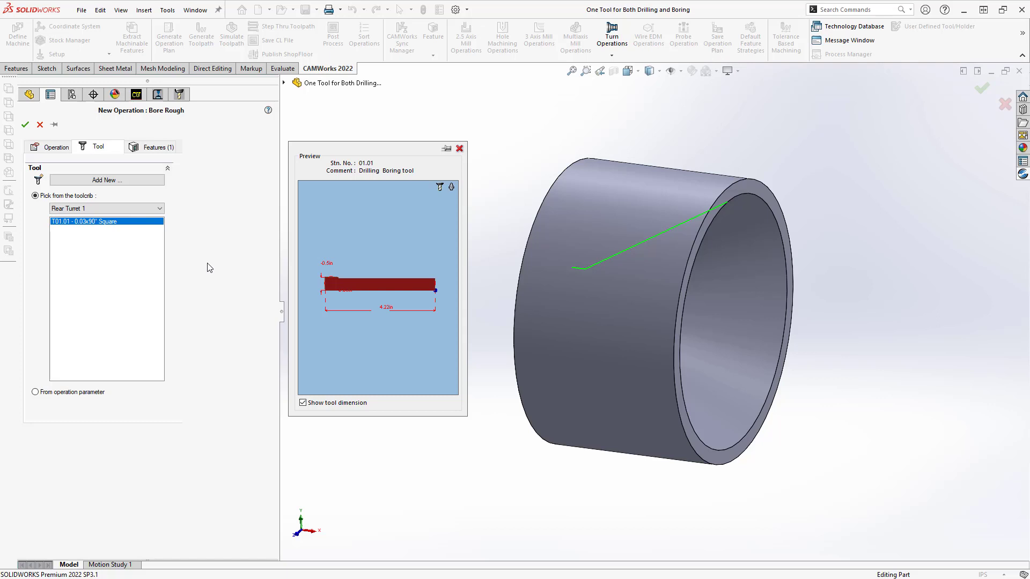
click(24, 124)
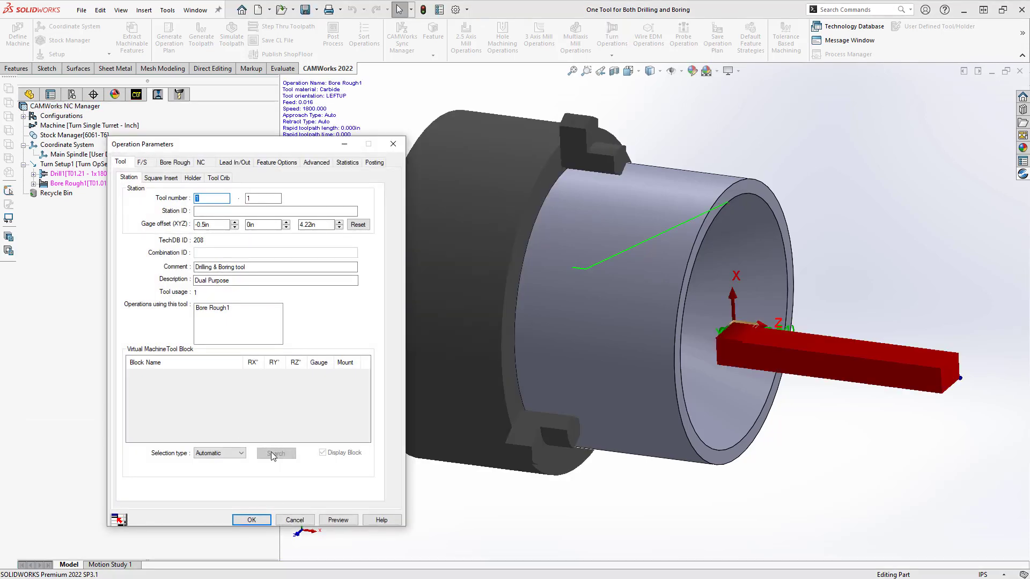
click(268, 520)
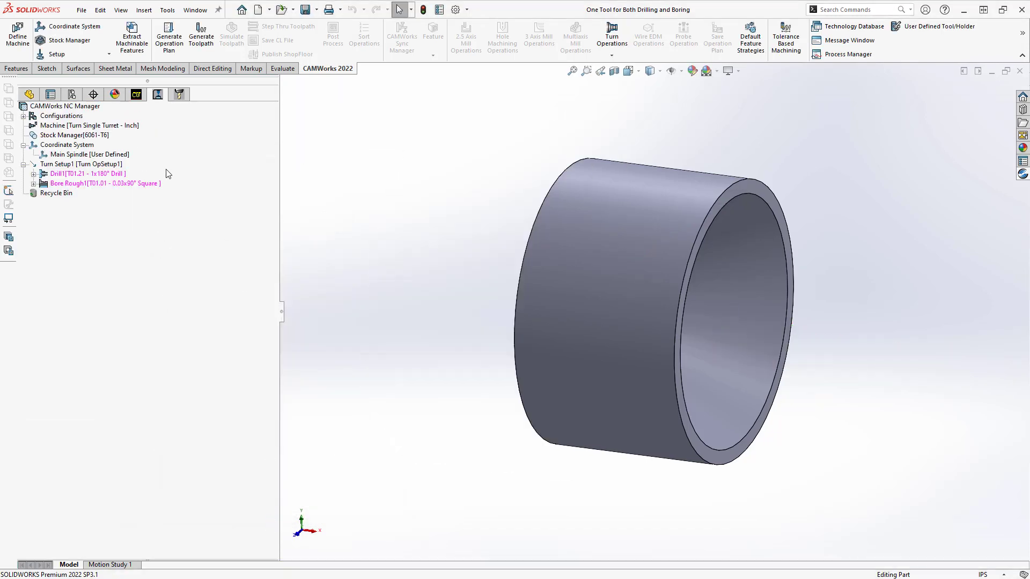
click(139, 99)
- Add a Bore Finish1 operation to ID Feature1 with the same T01.01 tool and review its parameters
right_click(55, 176)
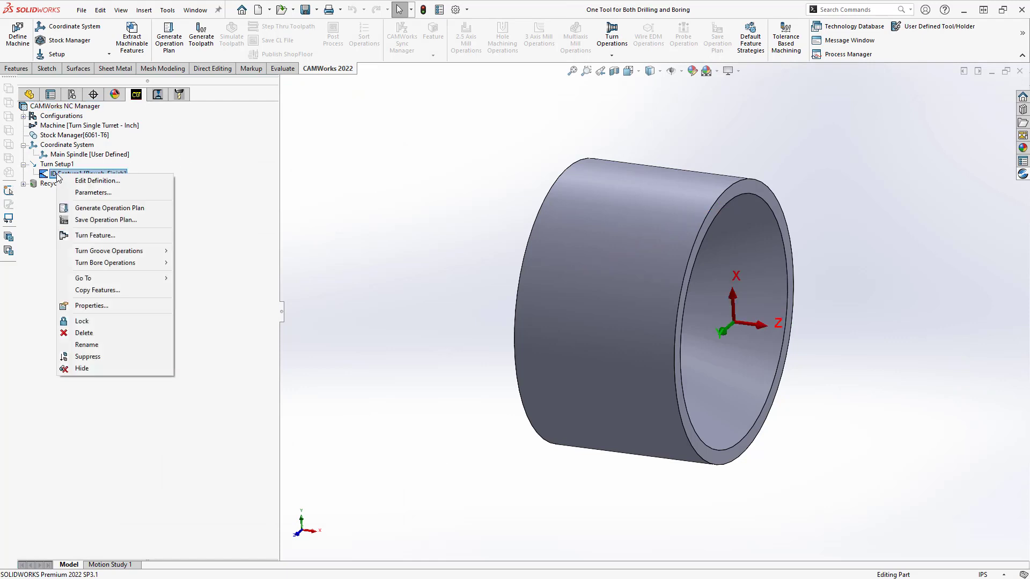
mouse_move(107, 262)
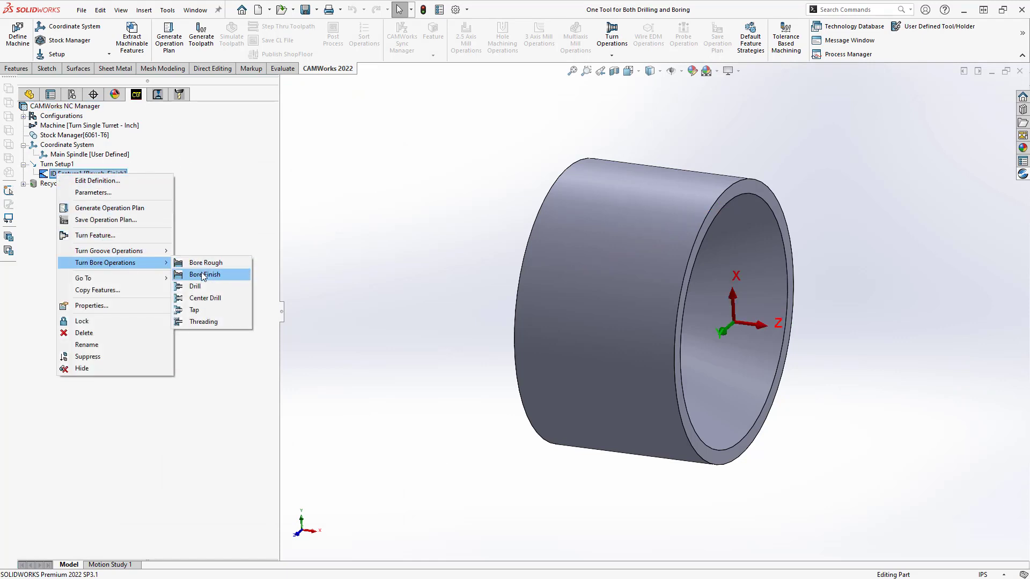
click(201, 272)
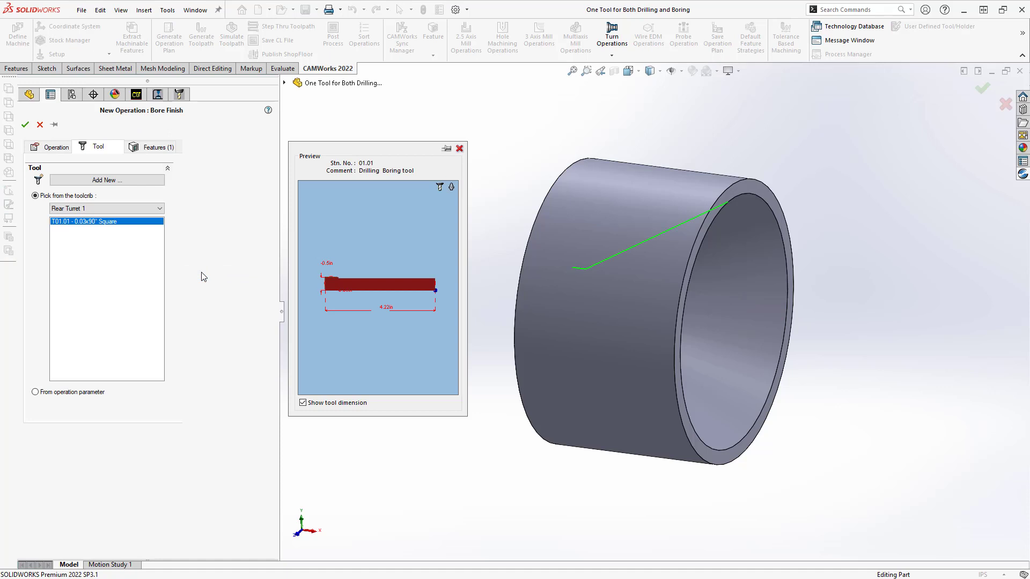
click(25, 127)
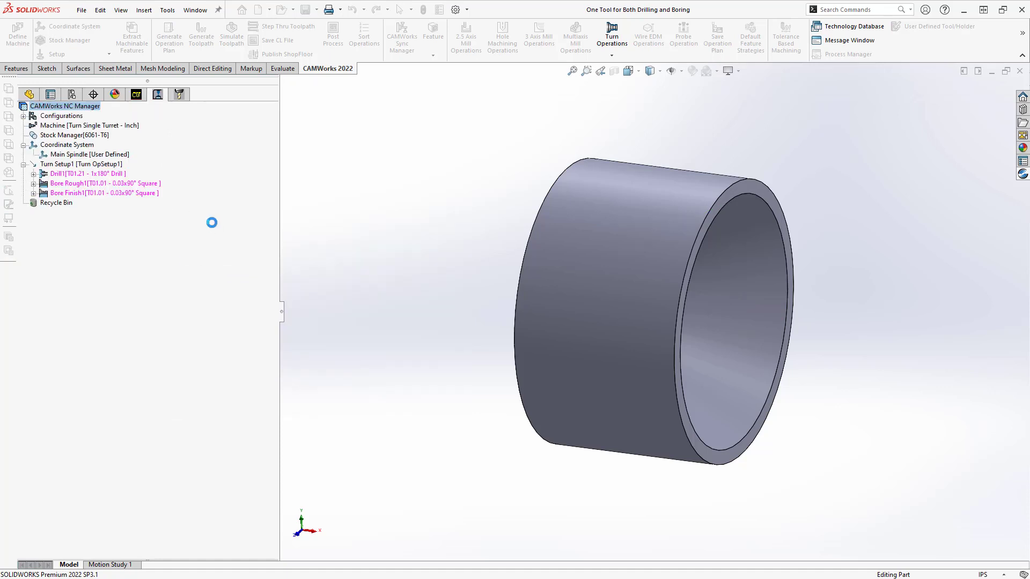
click(252, 521)
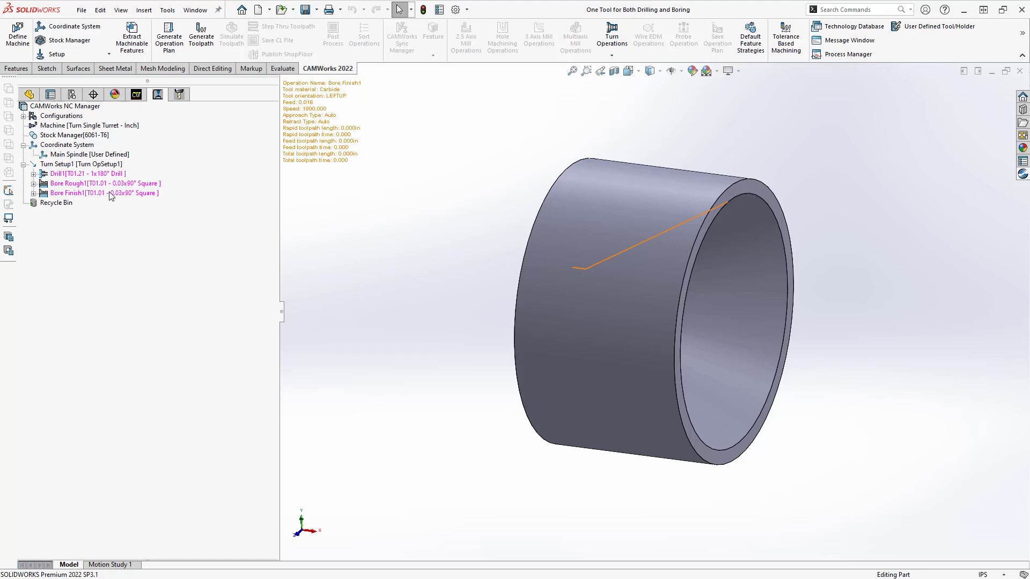
- Generate toolpaths, then preview the Drill1, Bore Rough1 and Bore Finish1 paths one by one
click(201, 36)
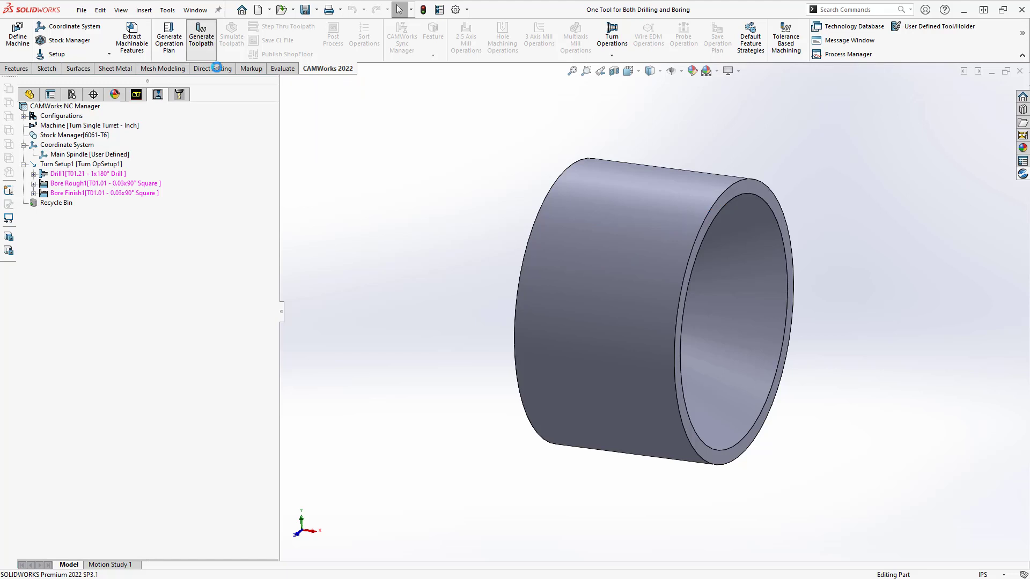
click(87, 174)
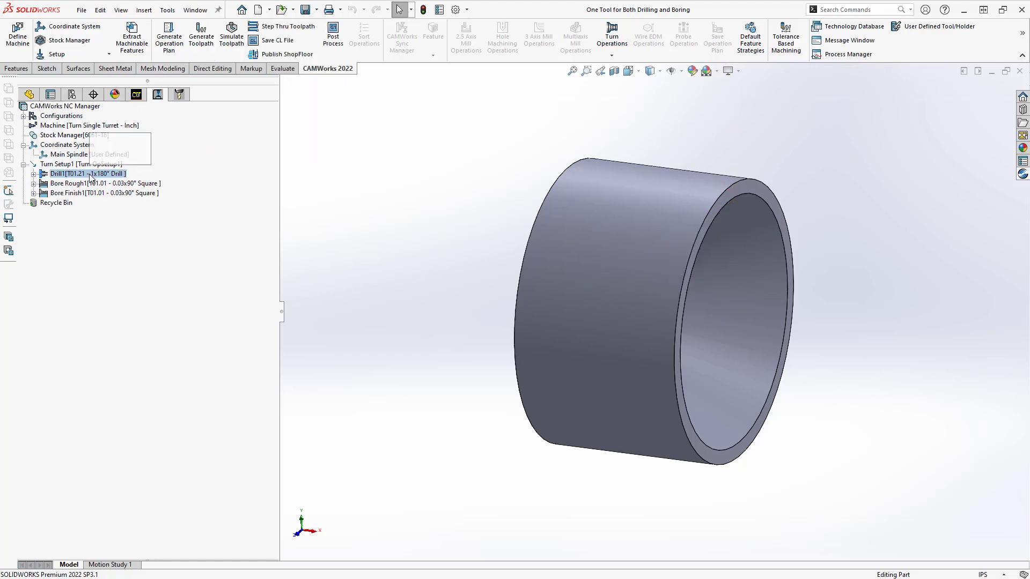
click(89, 184)
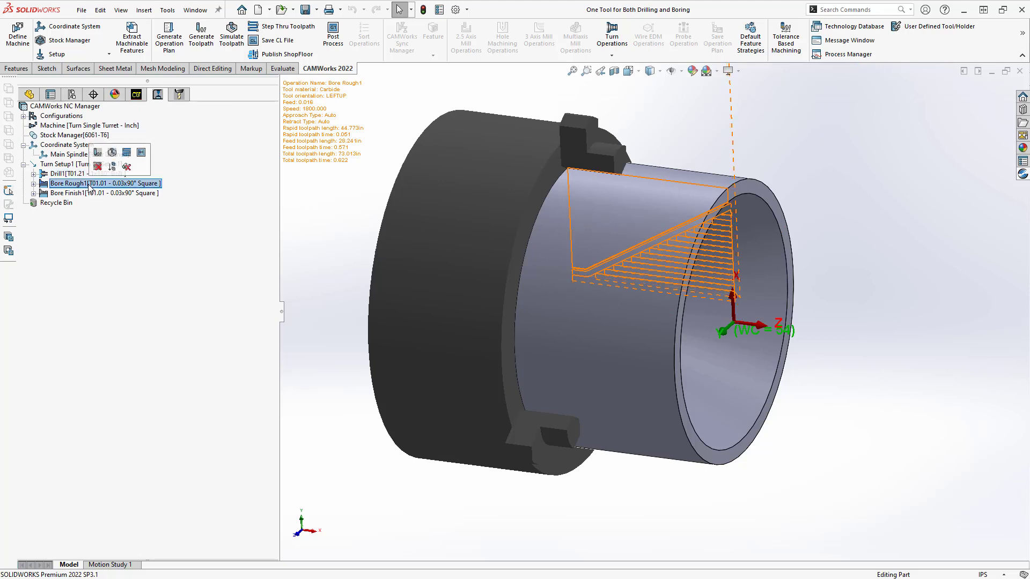
click(90, 194)
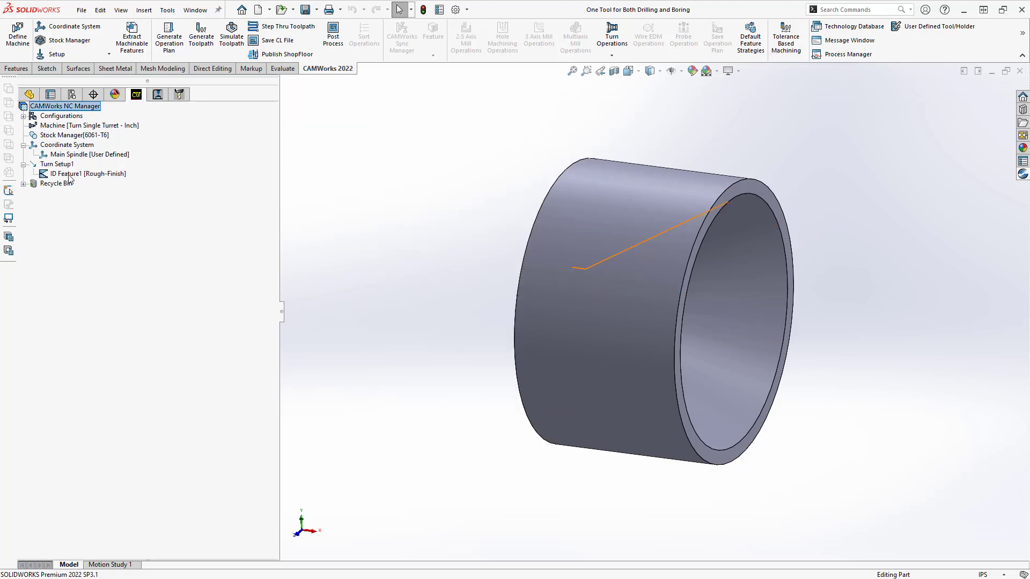
right_click(69, 175)
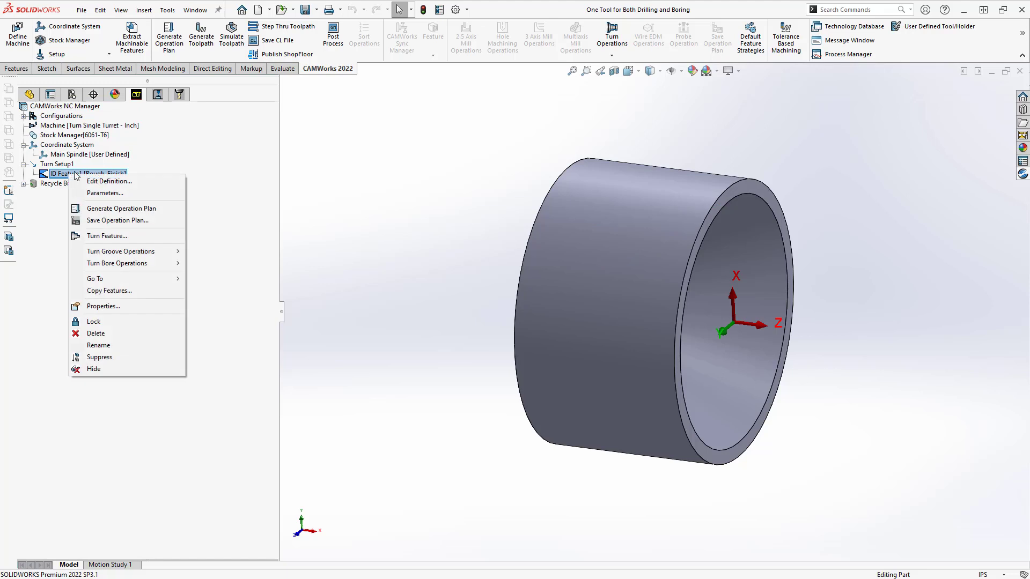
click(134, 220)
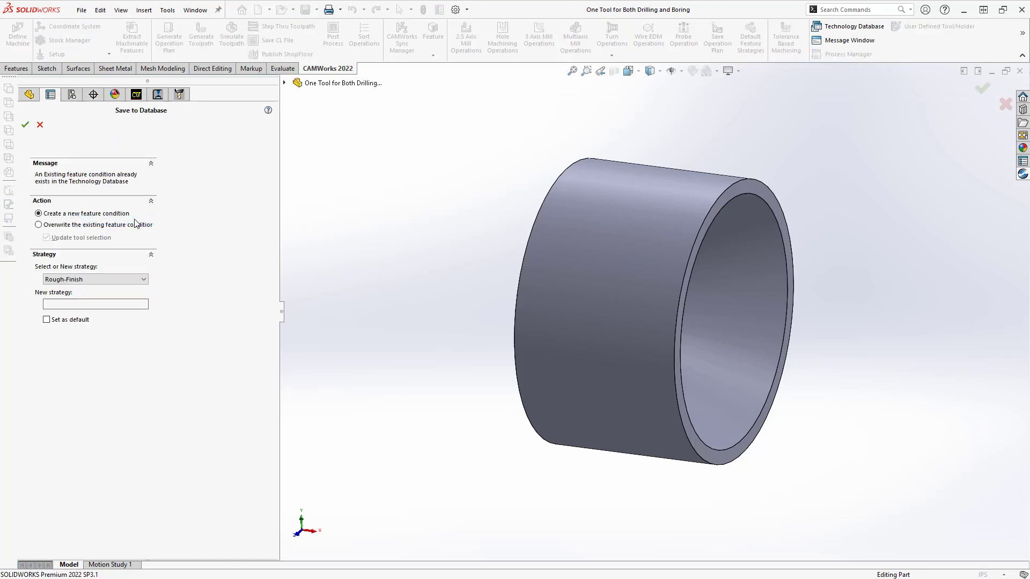
click(138, 279)
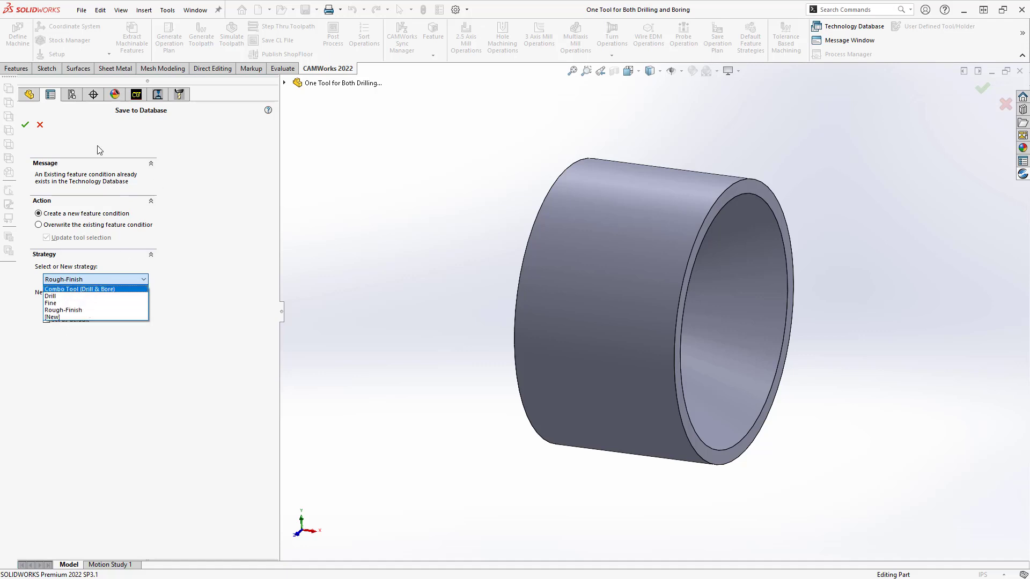
click(43, 126)
click(41, 125)
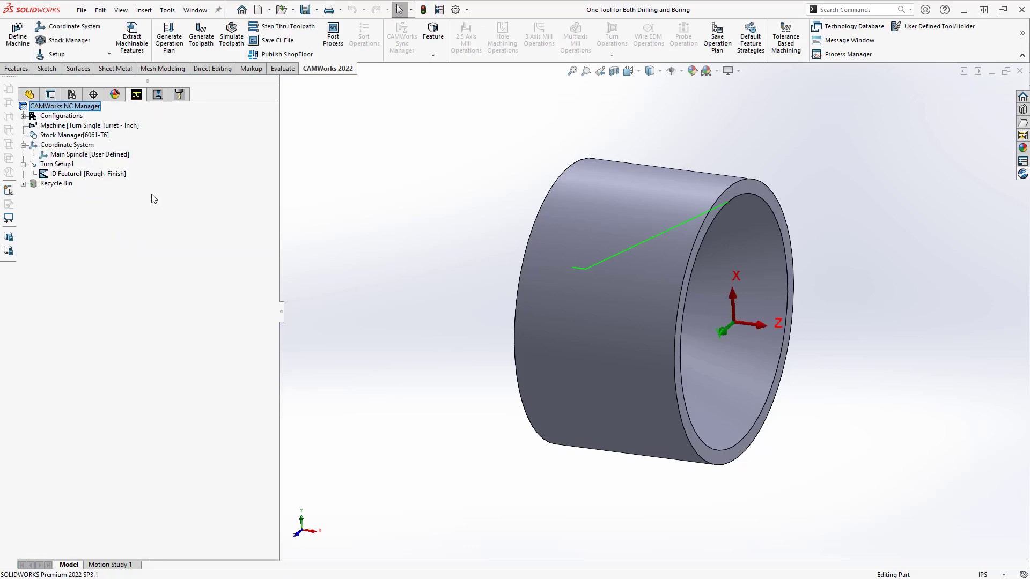
- Delete the Drill1, Bore Rough1 and Bore Finish1 operations from Turn Setup1
click(169, 39)
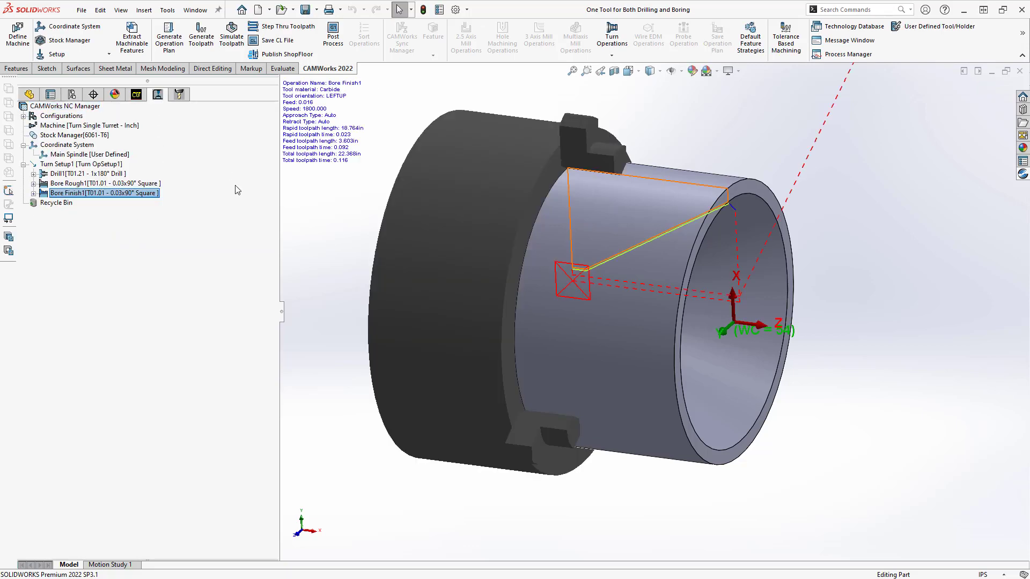
shift+click(74, 174)
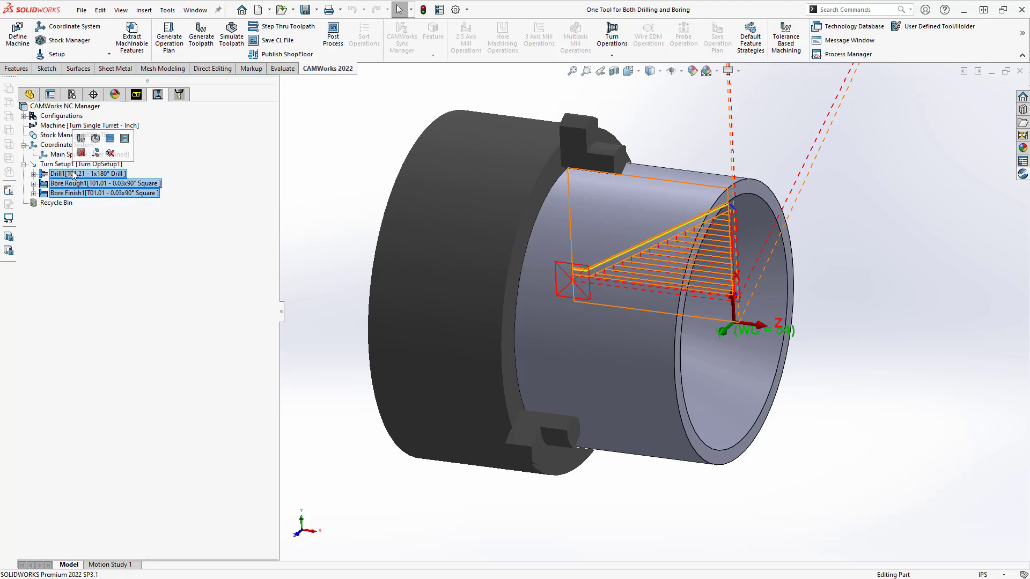
right_click(74, 173)
click(103, 258)
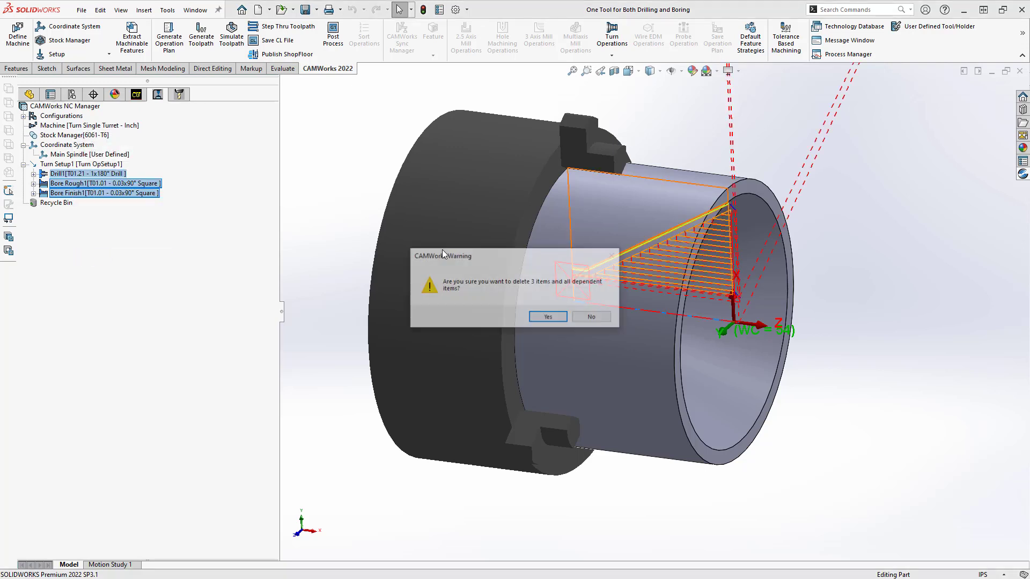
click(547, 318)
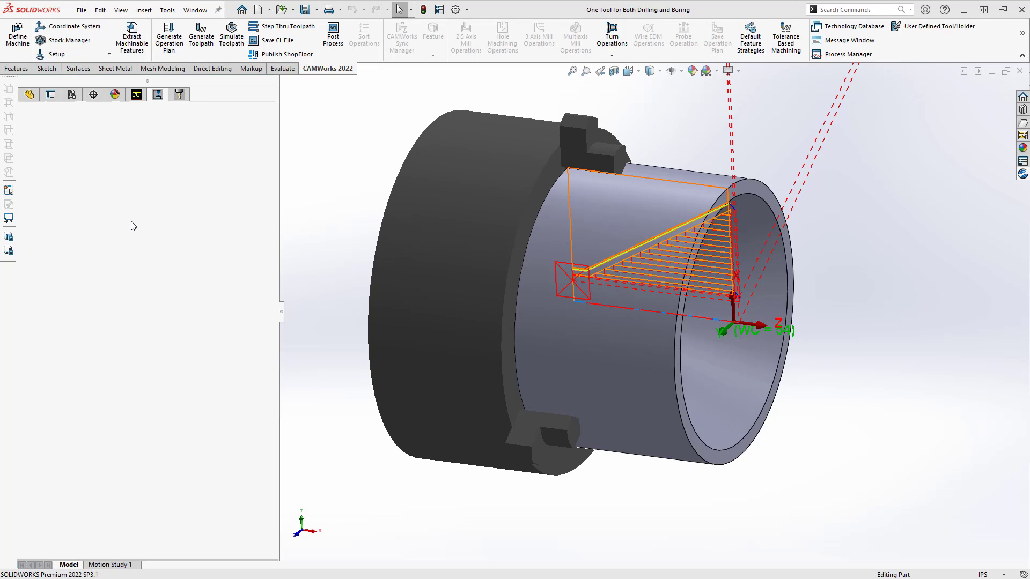
- Empty the Recycle Bin of the deleted operations
right_click(59, 174)
key(Escape)
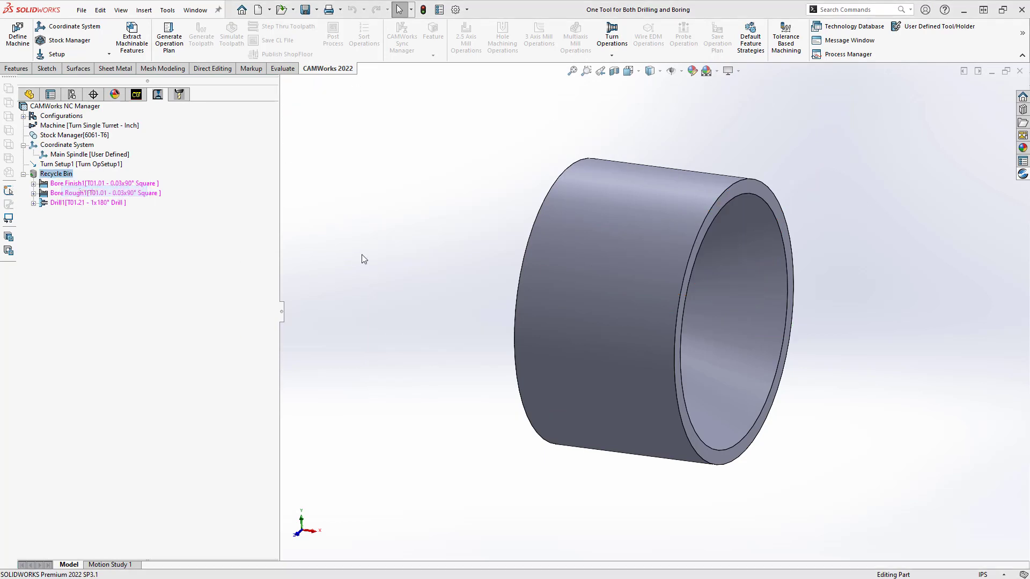
key(Delete)
click(531, 316)
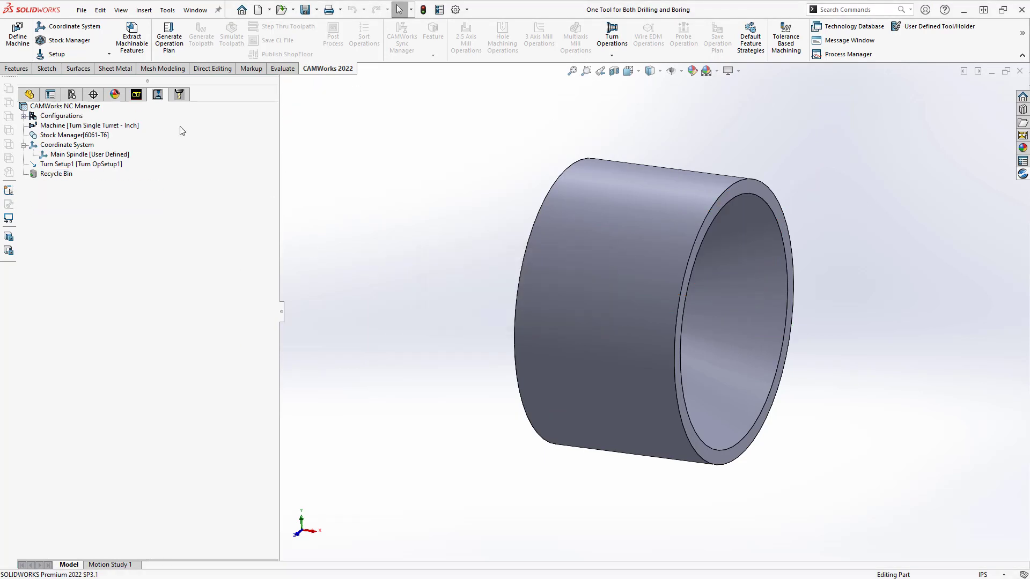
- Switch ID Feature1's Parameters strategy from Rough-Finish to Combo Tool (Drill & Bore)
click(135, 95)
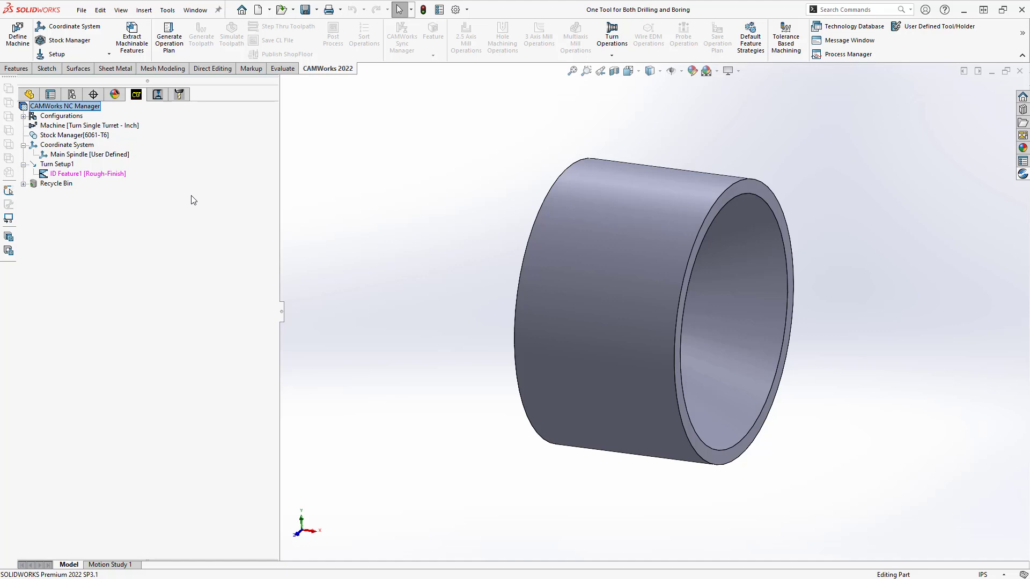
right_click(84, 177)
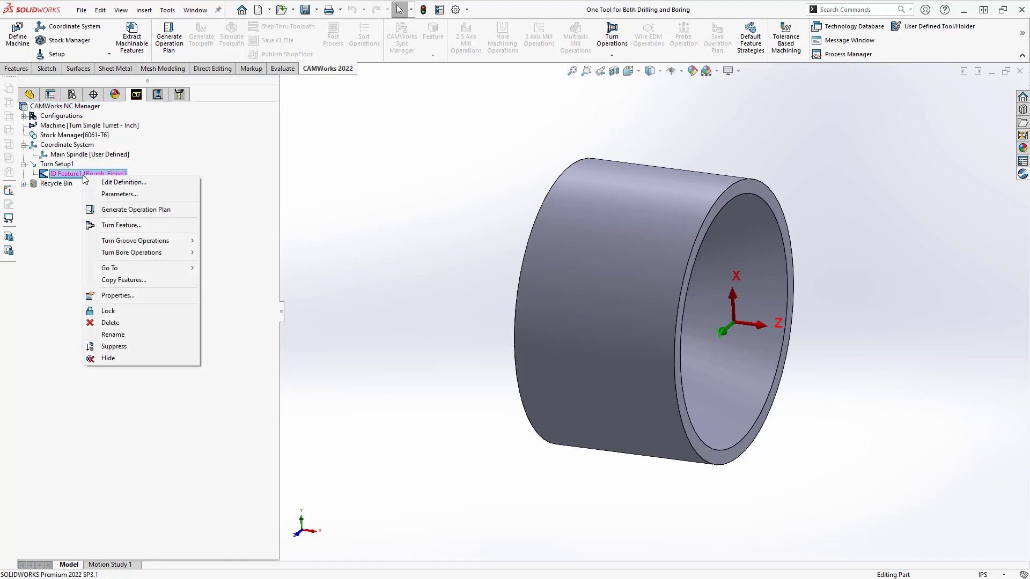
click(119, 193)
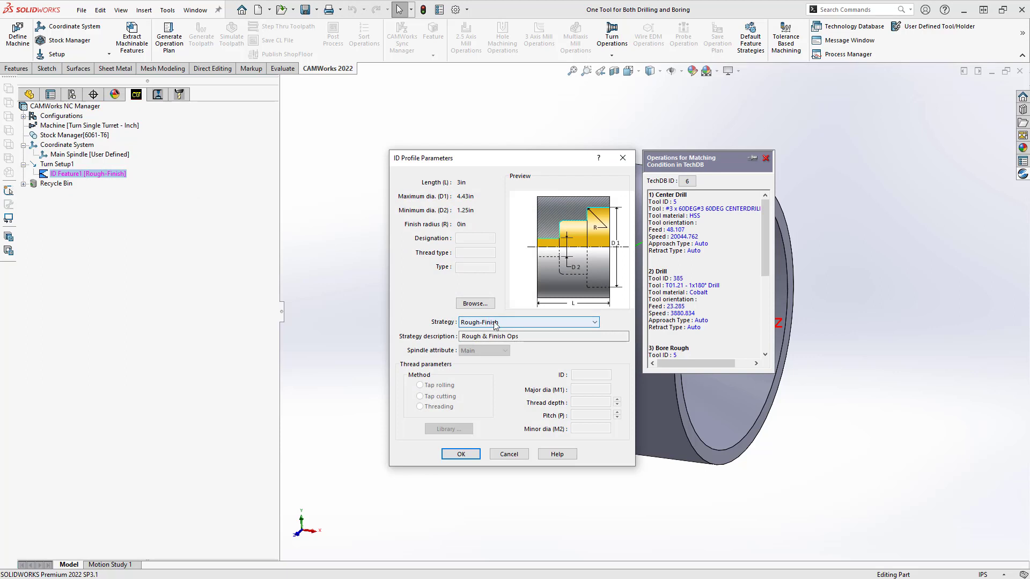
click(494, 323)
click(485, 376)
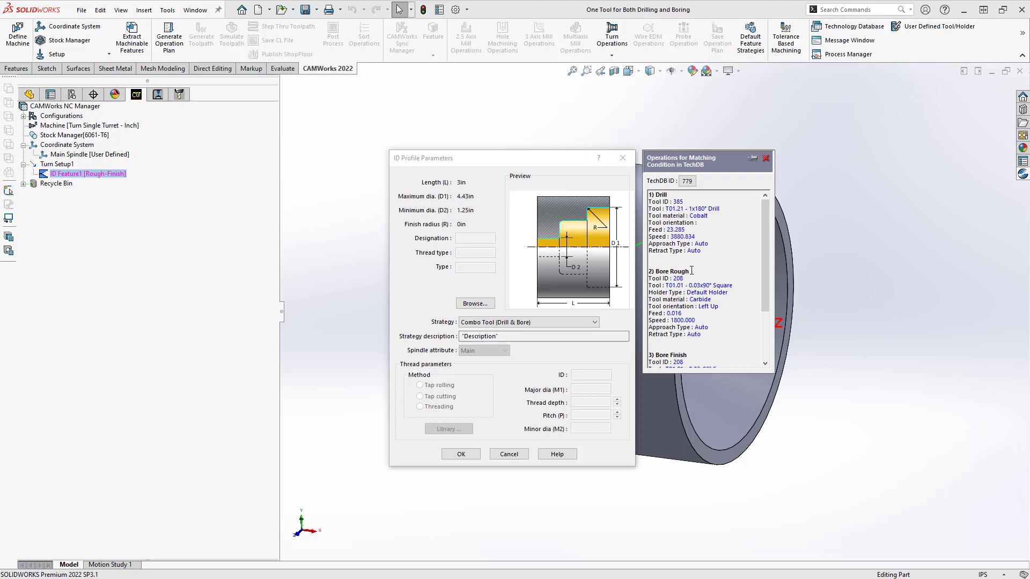
click(466, 455)
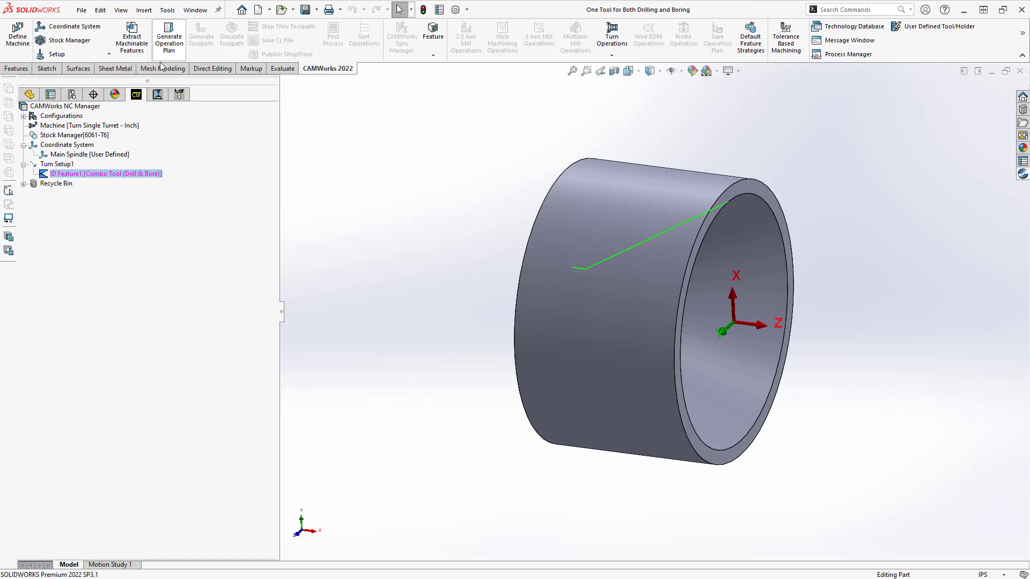
- Generate the operation plan and toolpaths in the Operation Tree, recreating Drill1, Bore Rough1 and Bore Finish1
click(157, 94)
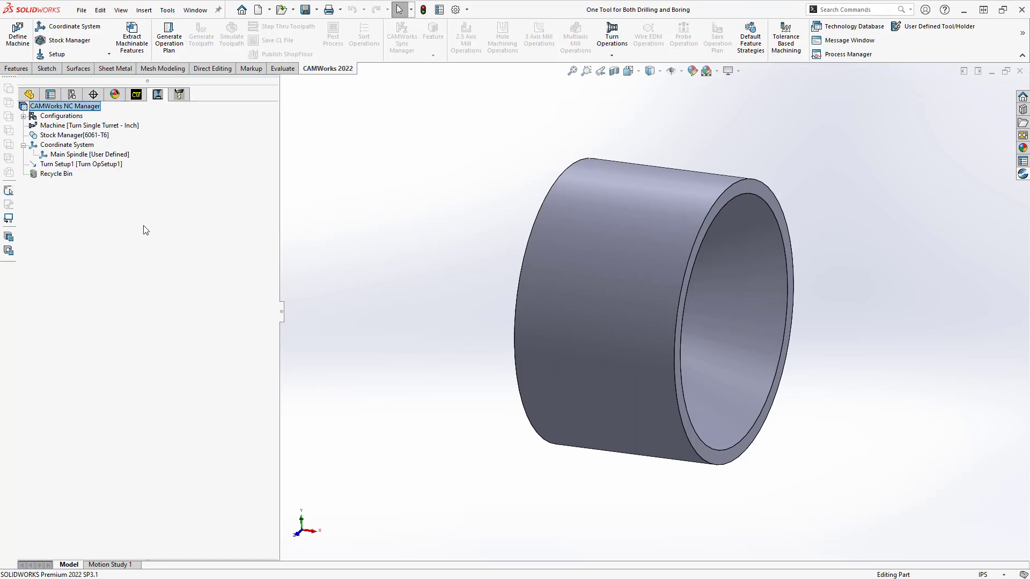
click(172, 48)
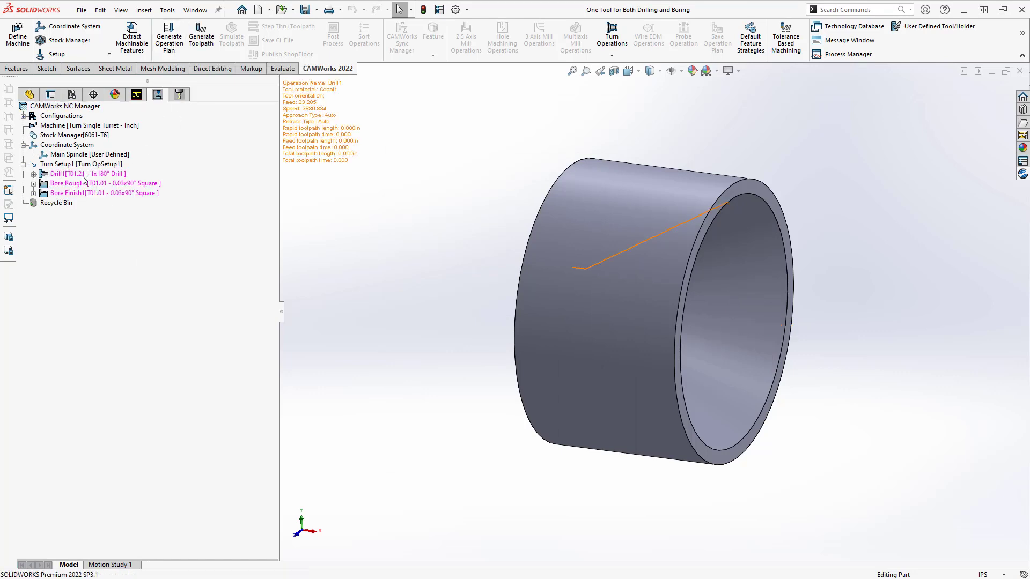
click(201, 37)
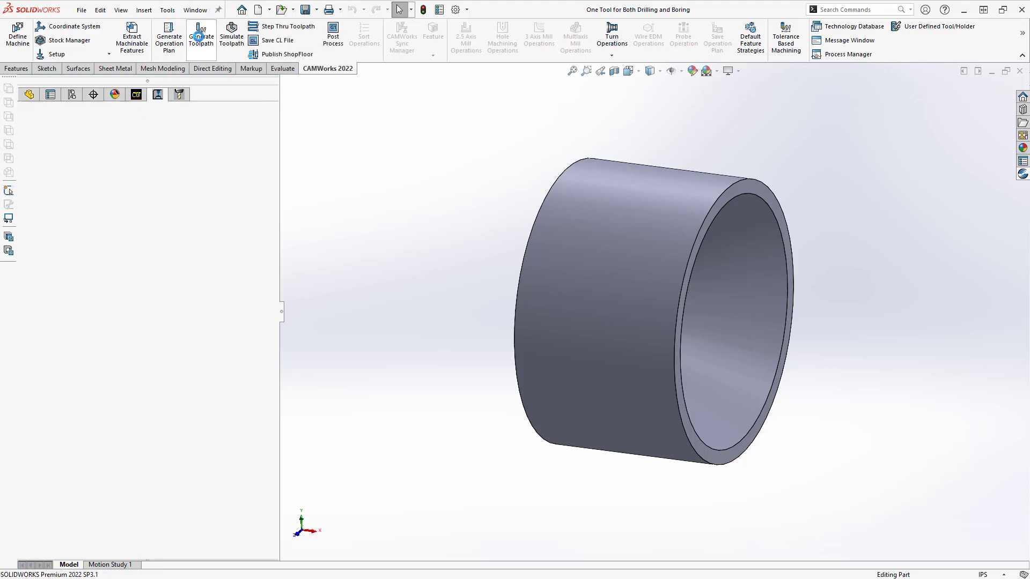
mouse_move(81, 175)
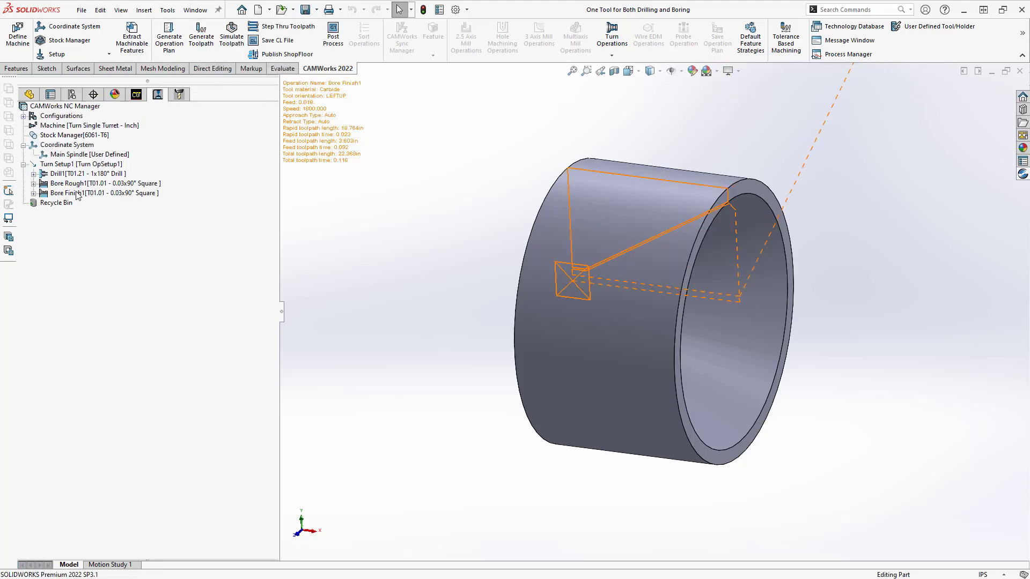